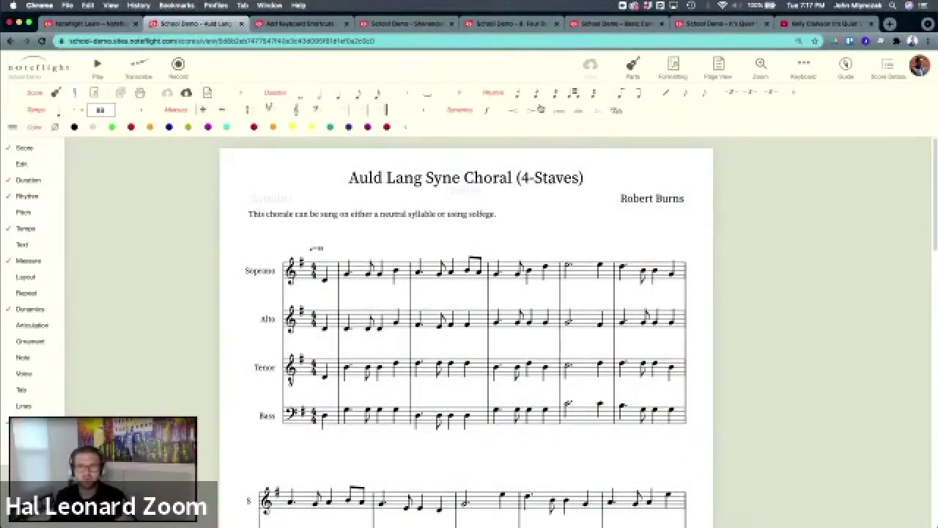
# - Show the Parts panel listing the Soprano, Alto, Tenor and Bass parts
pyautogui.click(635, 66)
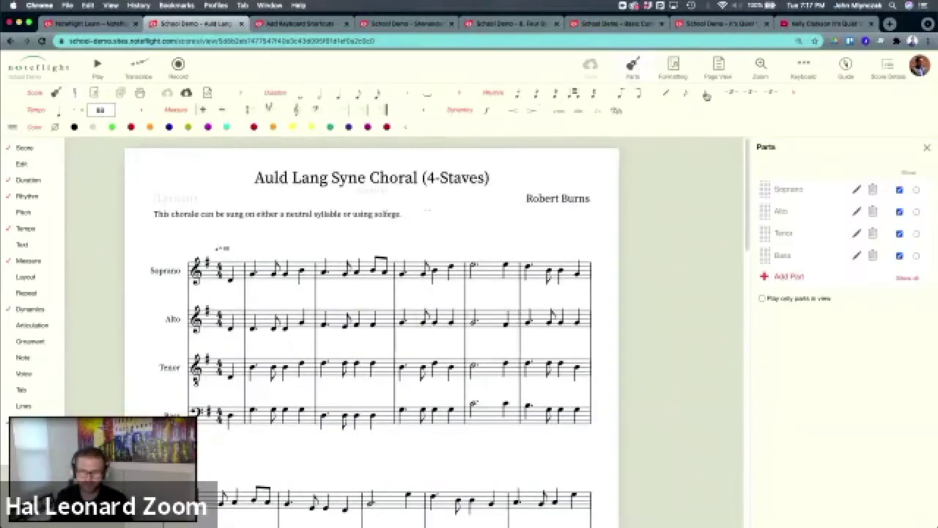
# - Solo the Soprano, Alto, Tenor and Bass staves in turn, then show all four and save
pyautogui.click(917, 191)
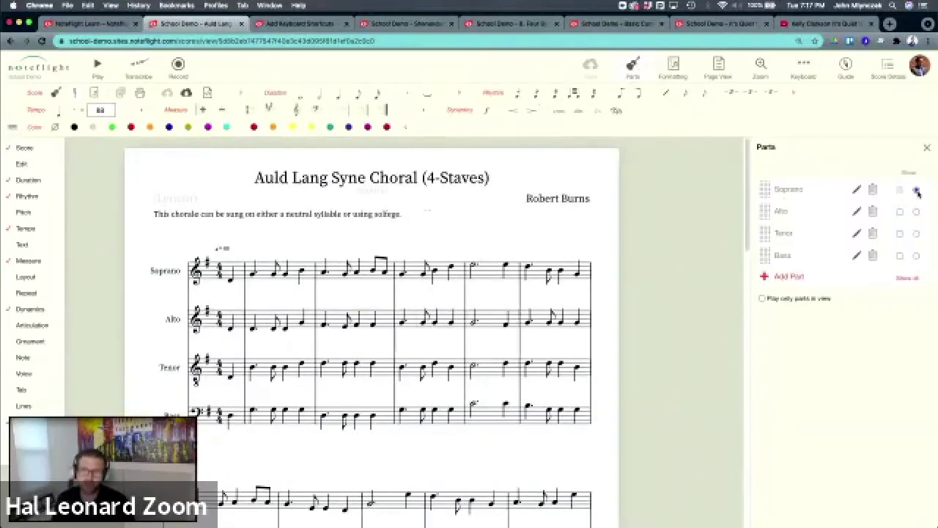
pyautogui.click(916, 212)
pyautogui.click(917, 233)
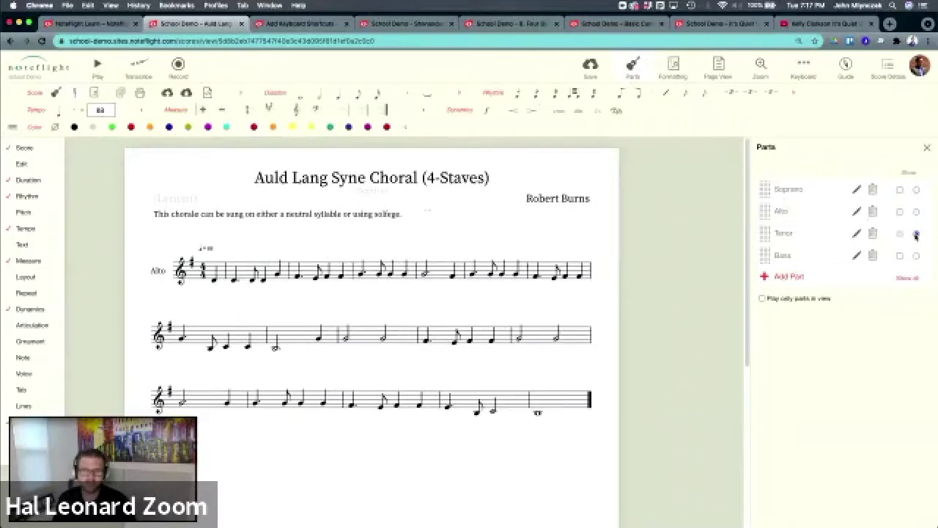
pyautogui.click(916, 256)
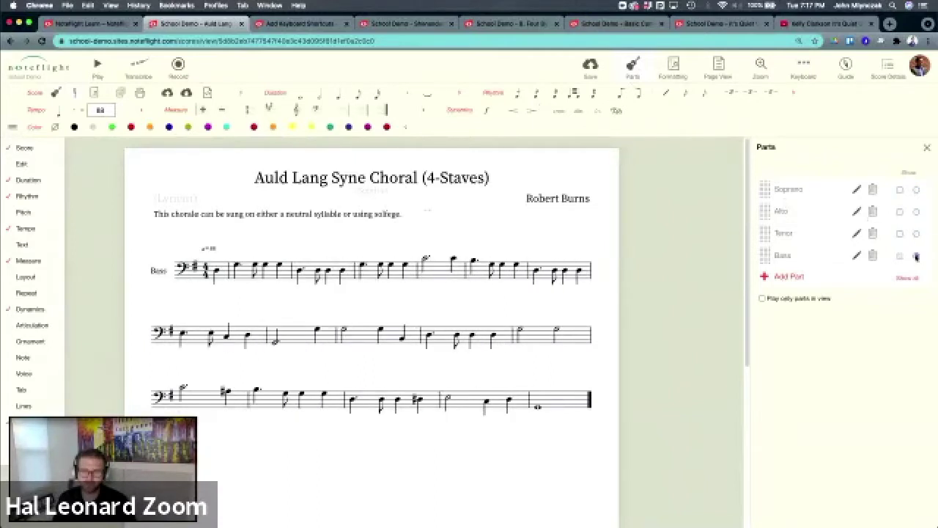
pyautogui.click(907, 278)
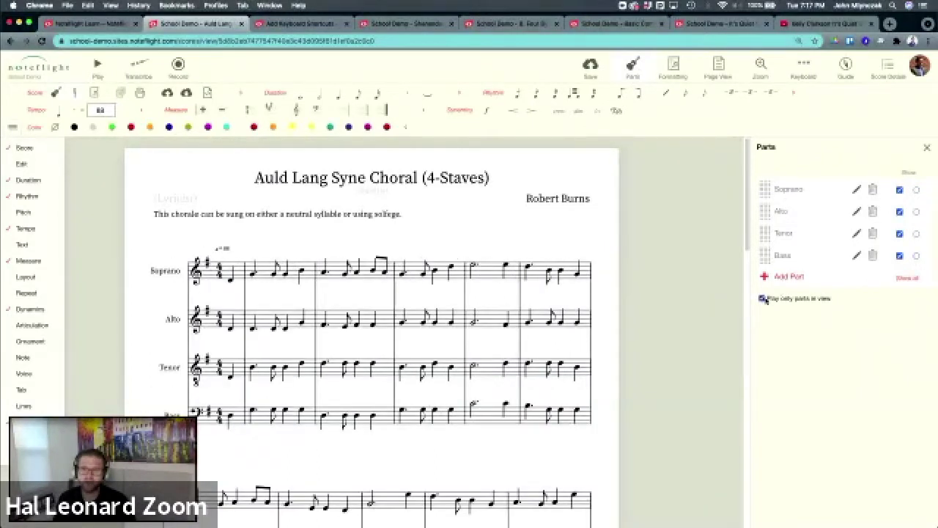
pyautogui.click(592, 81)
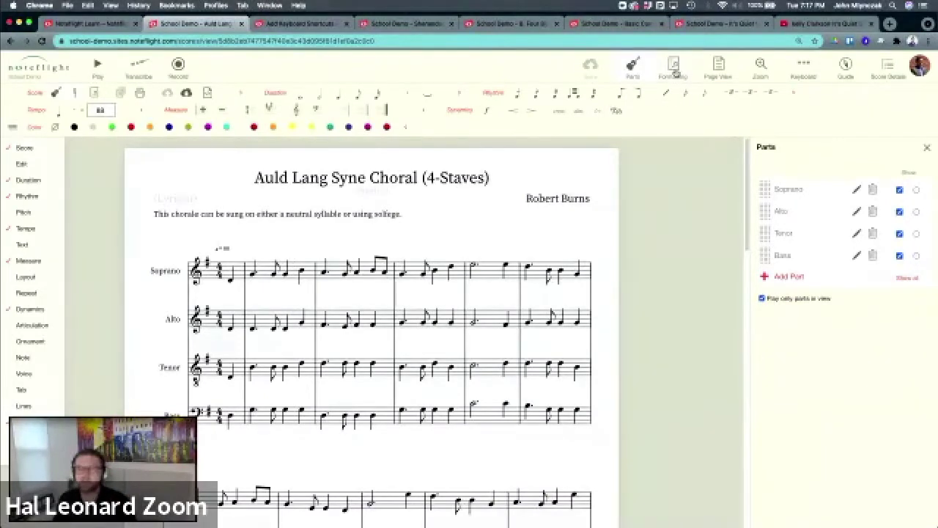
# - In Formatting, preview the Soprano layout, then set the full score page to Landscape
pyautogui.click(674, 69)
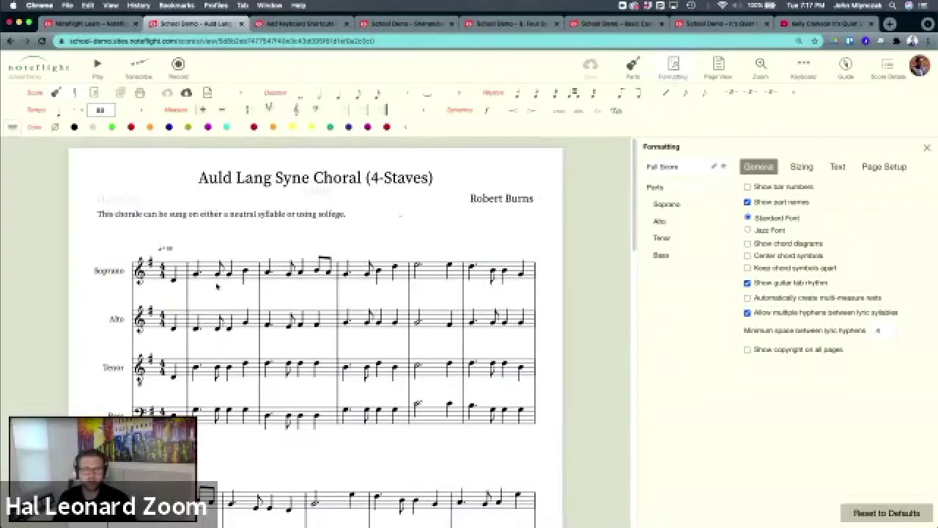
pyautogui.click(688, 204)
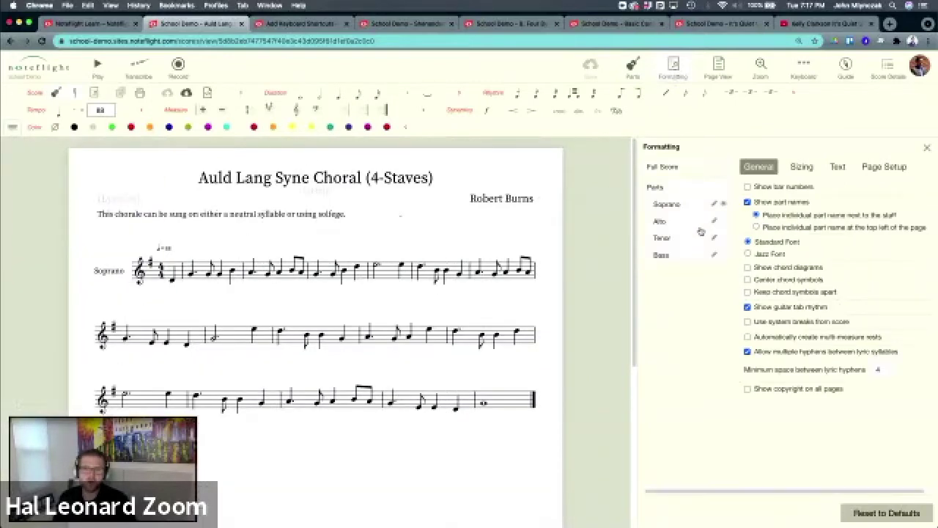
pyautogui.click(679, 167)
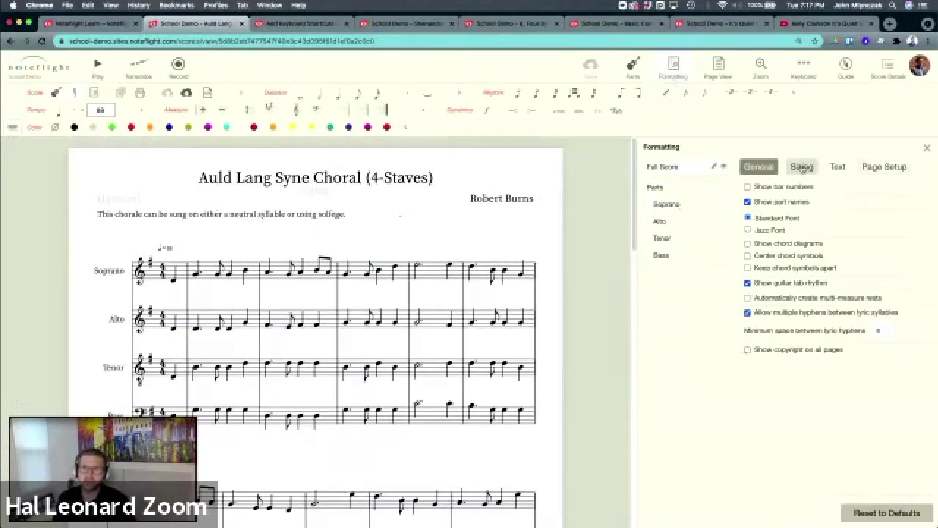
pyautogui.click(884, 166)
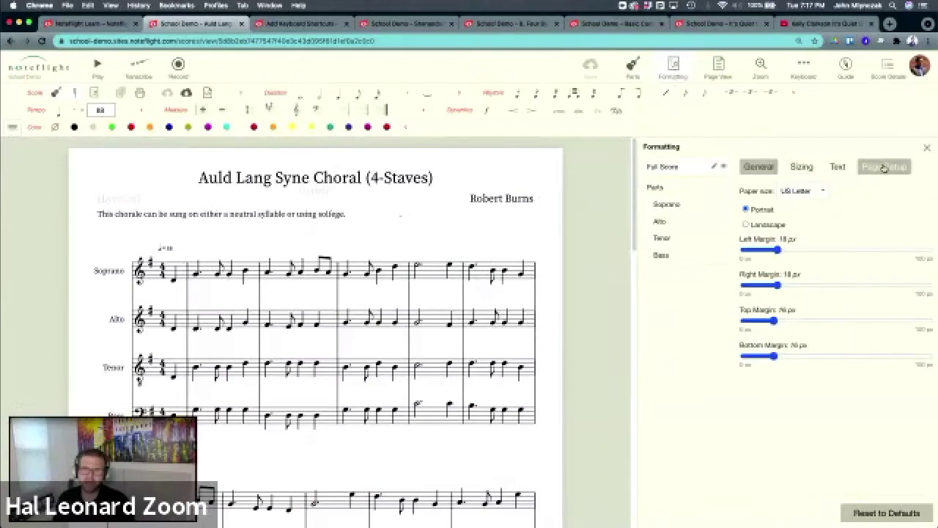
pyautogui.click(744, 225)
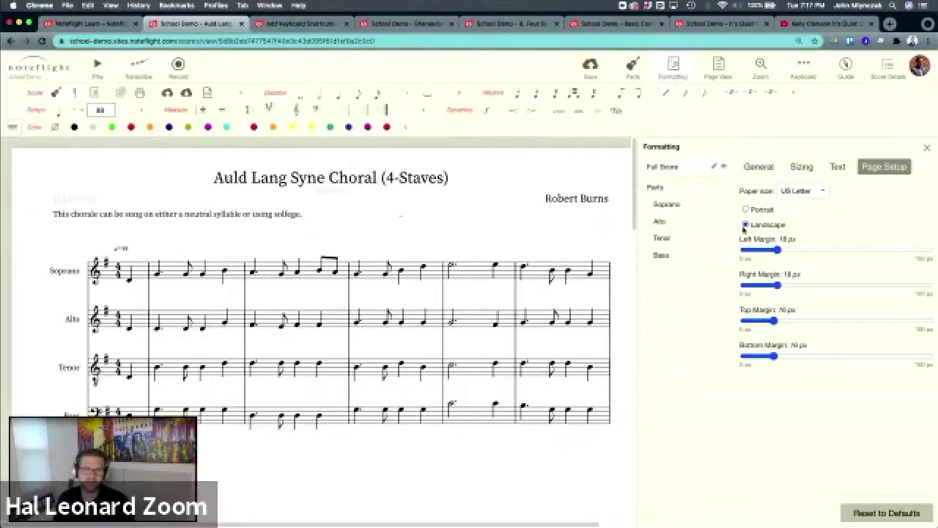
pyautogui.click(799, 171)
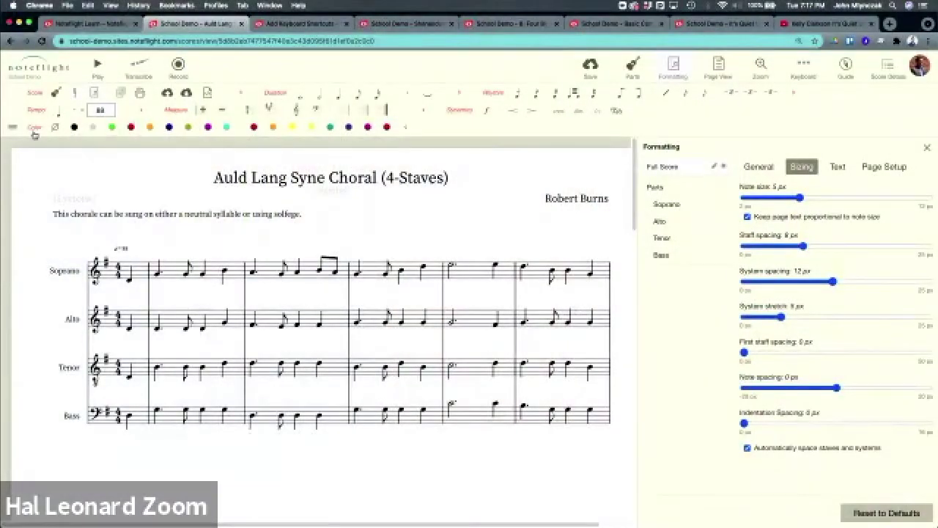
# - Open and close the left editing-categories menu beside the Sizing settings
pyautogui.click(12, 127)
pyautogui.moveTo(28, 180)
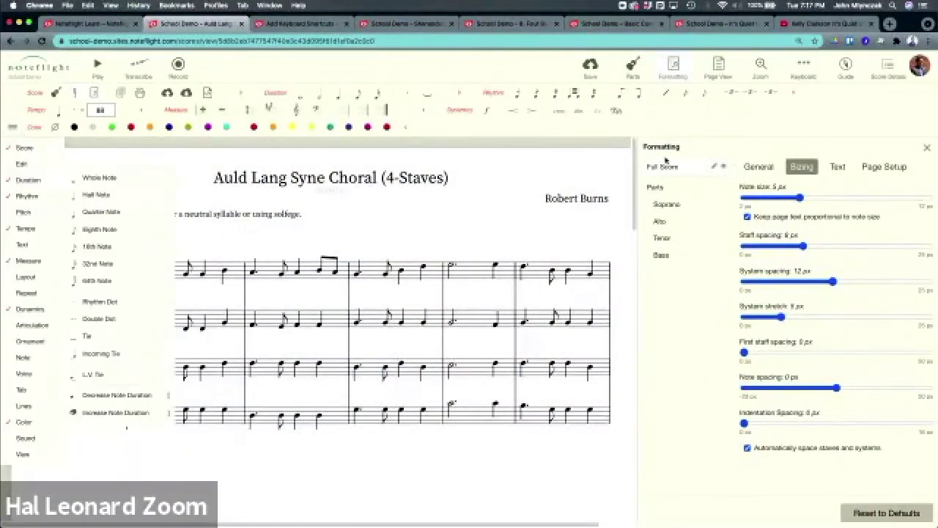
pyautogui.click(16, 131)
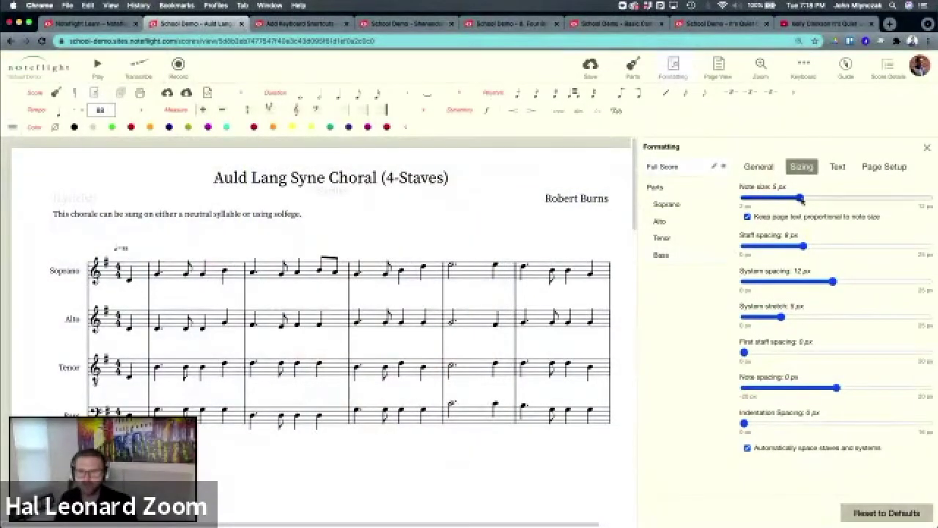
# - Set the full score's note size to 5.3 px and staff spacing to 6 px
pyautogui.moveTo(800, 198); pyautogui.dragTo(813, 198)
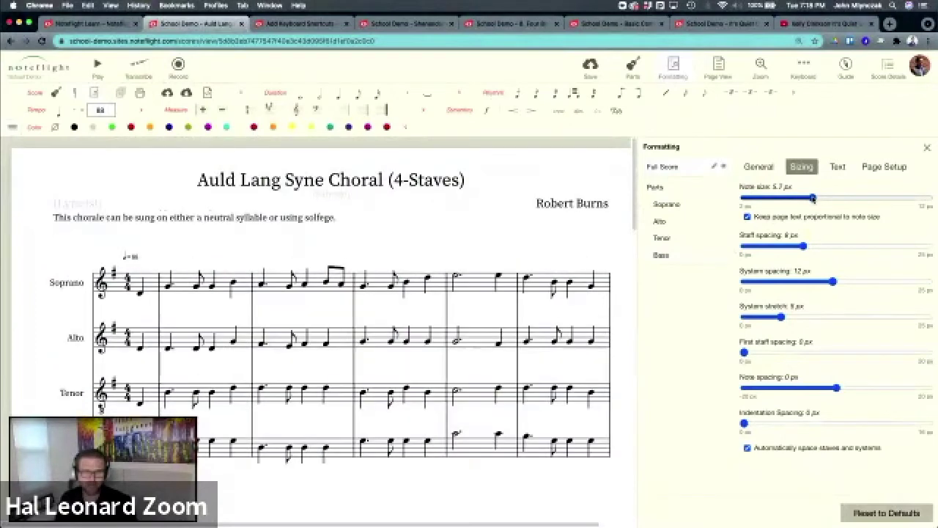
pyautogui.moveTo(632, 155); pyautogui.dragTo(632, 268)
pyautogui.scroll(10, 322, 293)
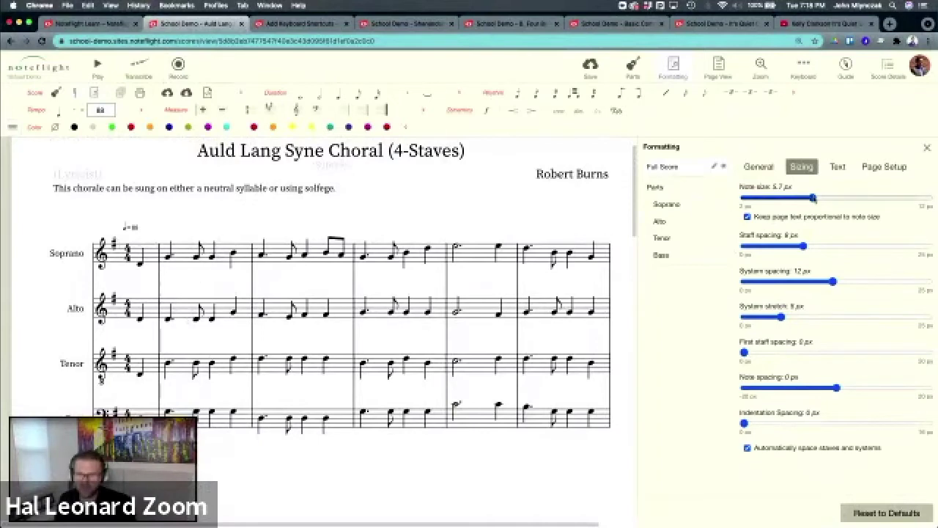
pyautogui.moveTo(812, 198); pyautogui.dragTo(793, 199)
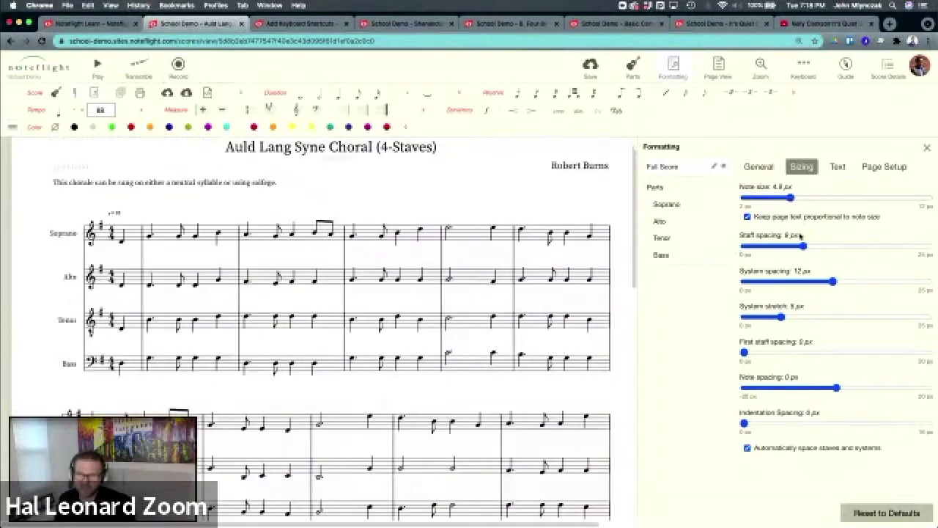
pyautogui.moveTo(803, 246); pyautogui.dragTo(782, 246)
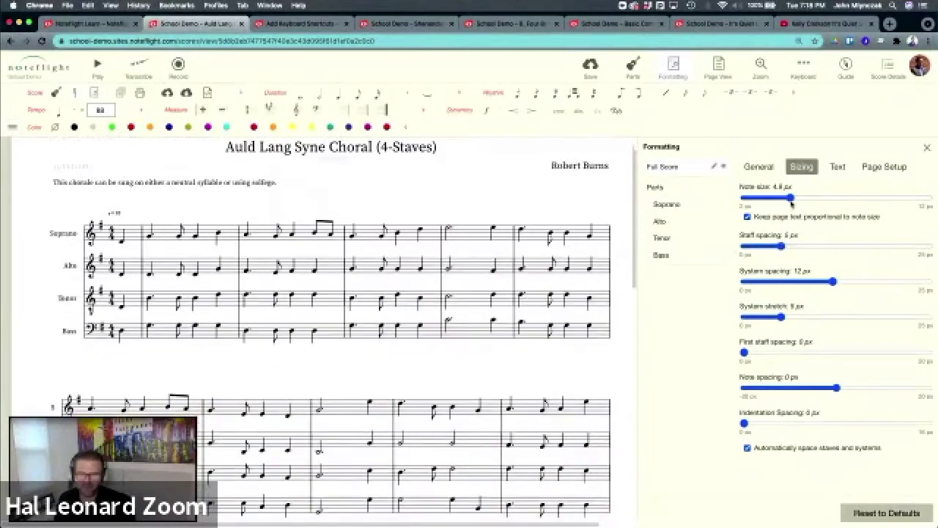
pyautogui.moveTo(797, 199); pyautogui.dragTo(805, 198)
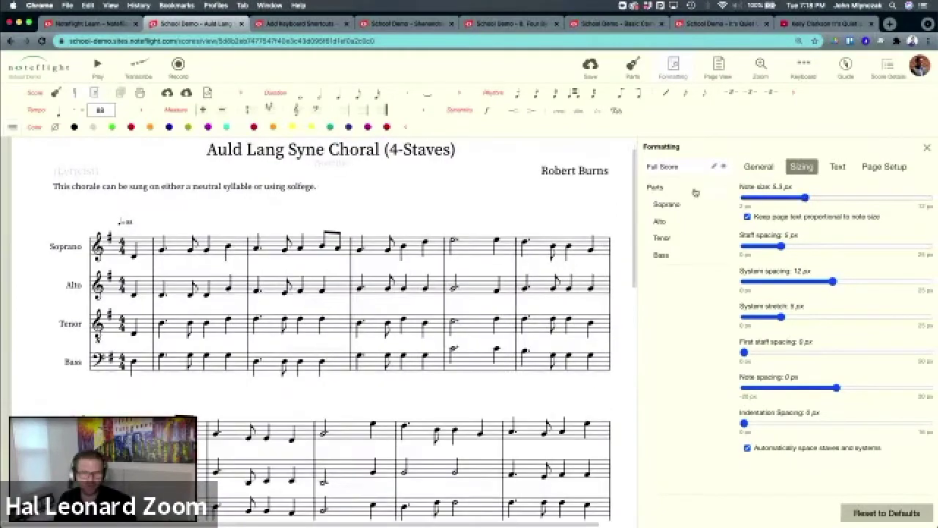
pyautogui.moveTo(643, 186)
pyautogui.mouseDown()
pyautogui.moveTo(645, 402)
pyautogui.moveTo(641, 176)
pyautogui.mouseUp()
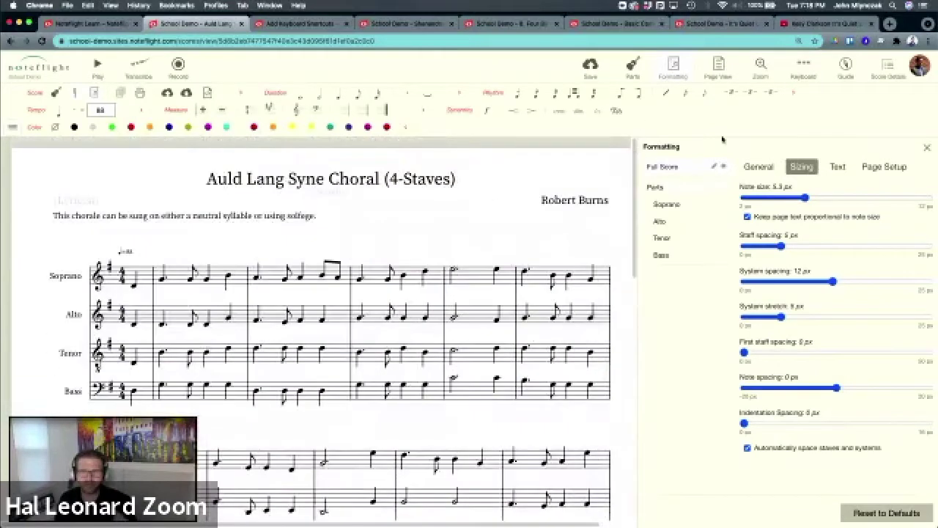
pyautogui.click(837, 166)
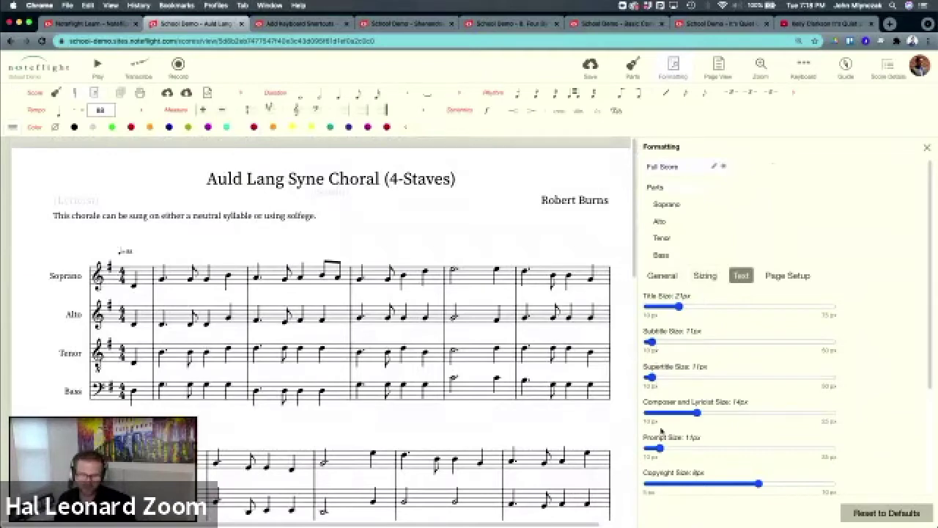
# - Set prompt text size to 13px and give the Soprano part a Portrait page
pyautogui.moveTo(660, 448); pyautogui.dragTo(684, 449)
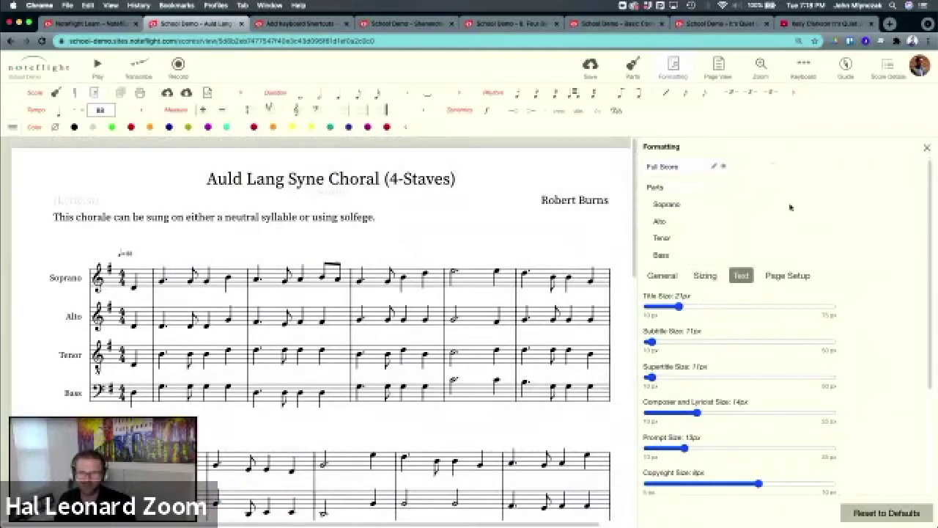
pyautogui.click(683, 190)
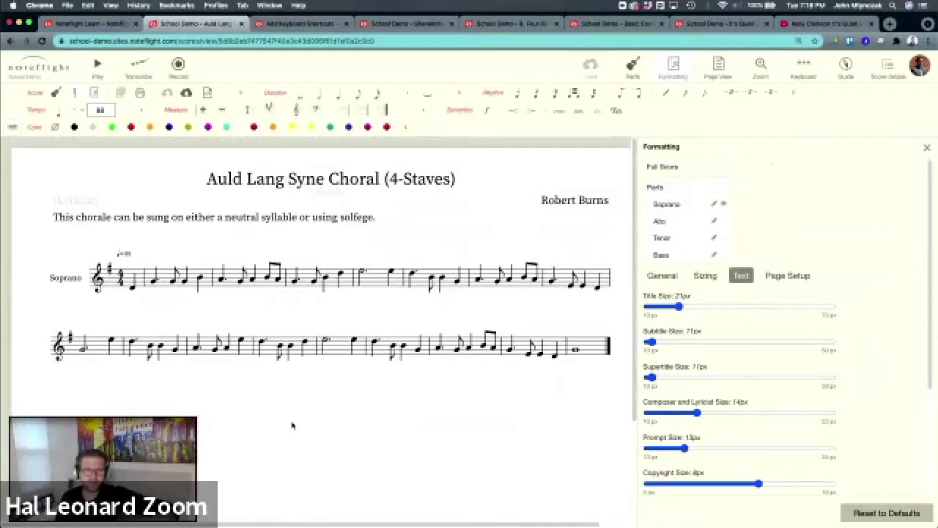
pyautogui.click(788, 275)
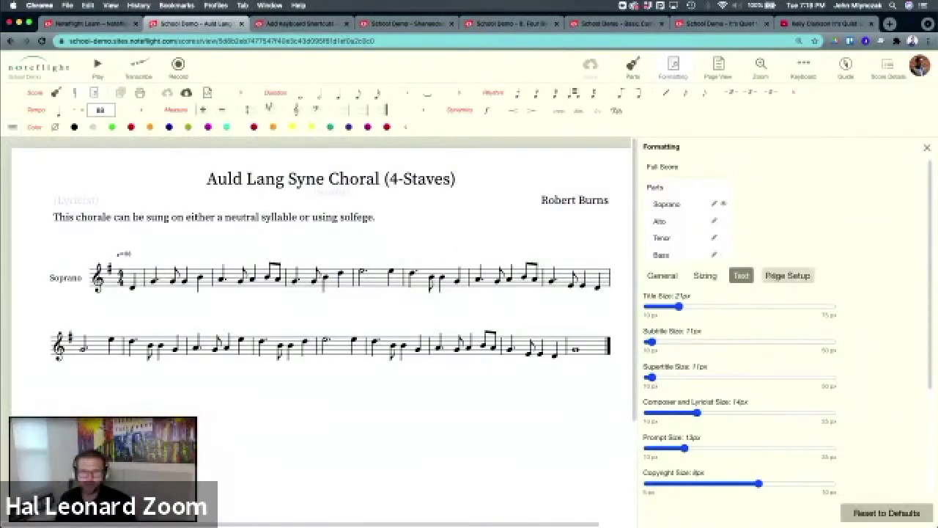
pyautogui.click(747, 209)
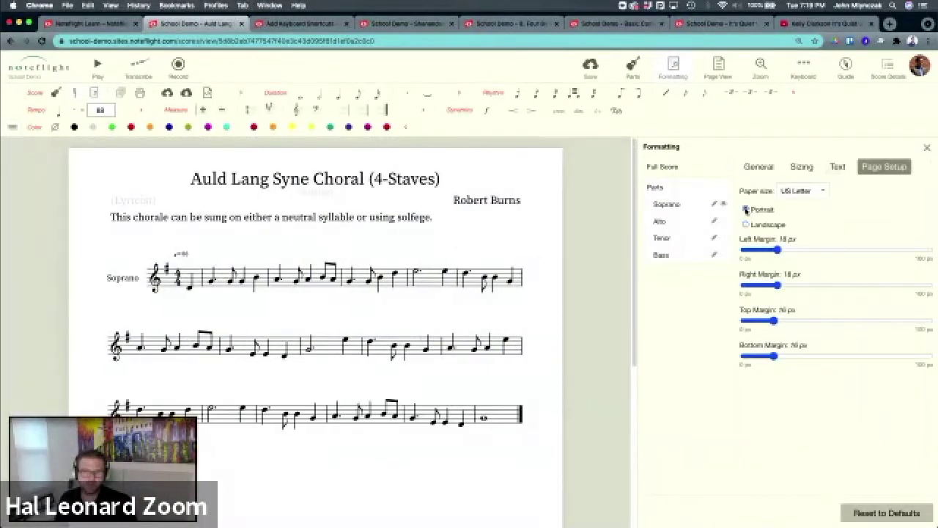
# - Enlarge the Soprano part's notes and adjust its system spacing
pyautogui.click(801, 168)
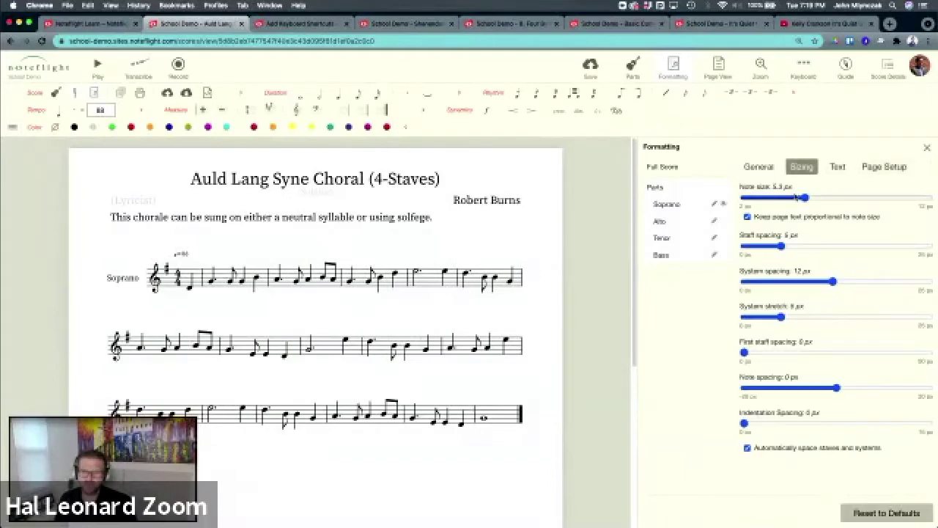
pyautogui.moveTo(805, 198); pyautogui.dragTo(820, 200)
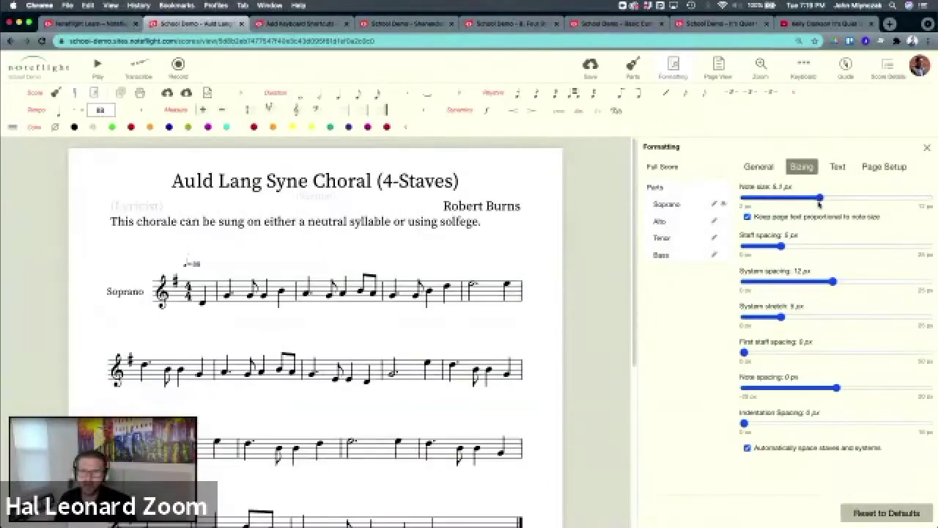
pyautogui.moveTo(820, 290); pyautogui.dragTo(801, 284)
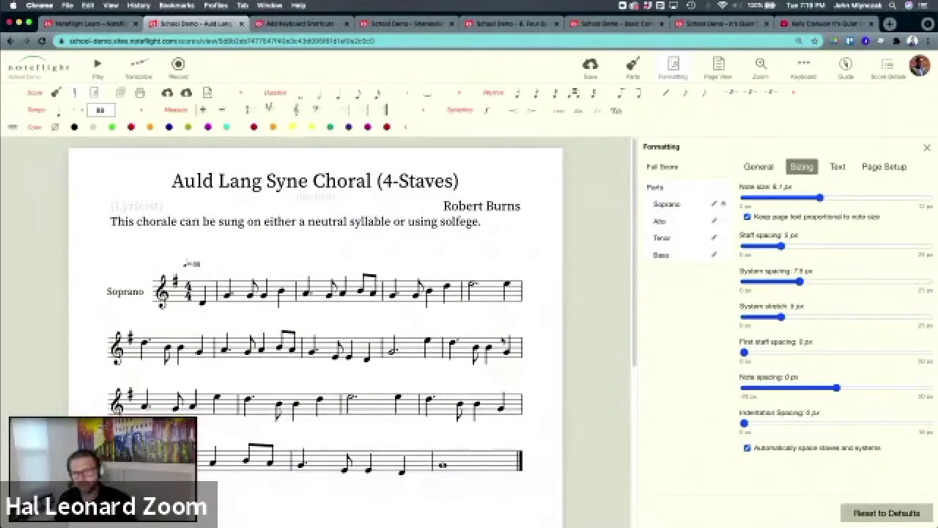
# - Browse the Alto, Tenor, Bass and Soprano layouts, then enlarge Tenor's notes to 6.6 px
pyautogui.click(724, 222)
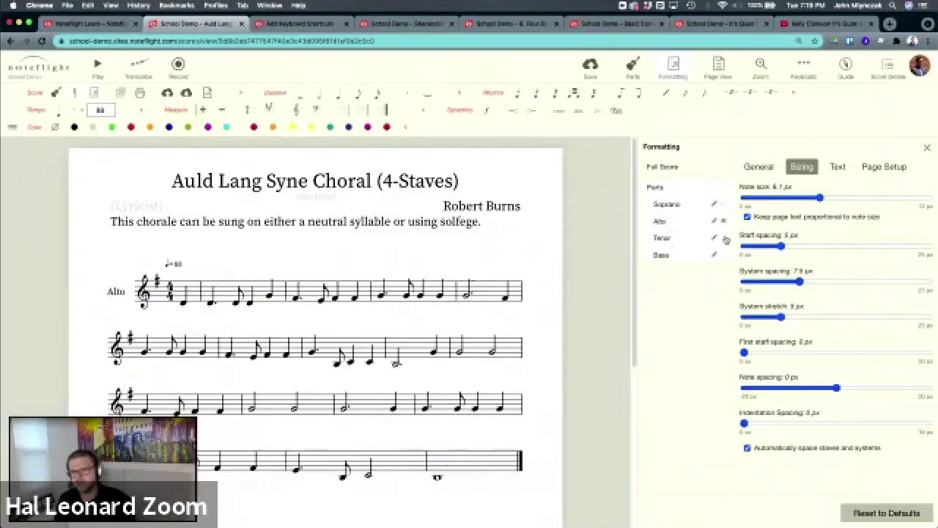
pyautogui.click(725, 239)
pyautogui.click(725, 256)
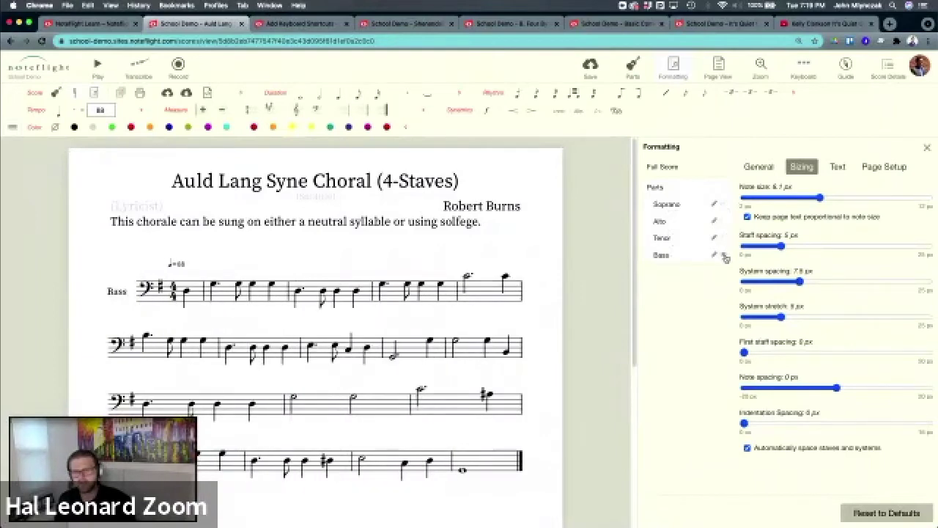
pyautogui.click(725, 221)
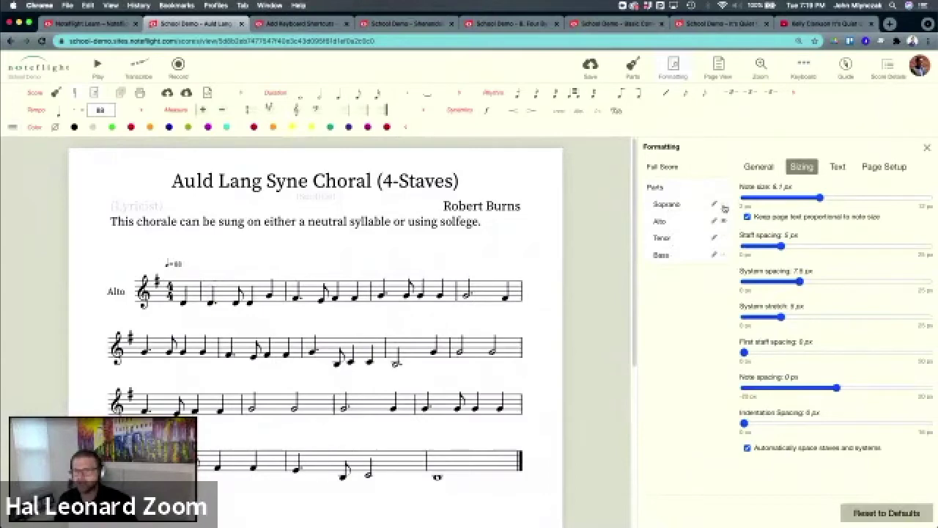
pyautogui.click(724, 206)
pyautogui.click(725, 238)
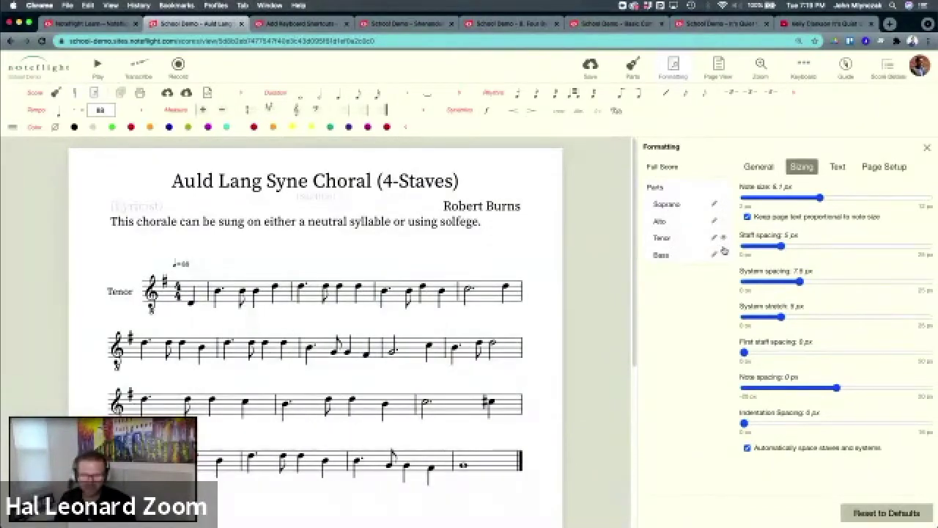
pyautogui.moveTo(816, 203); pyautogui.dragTo(833, 201)
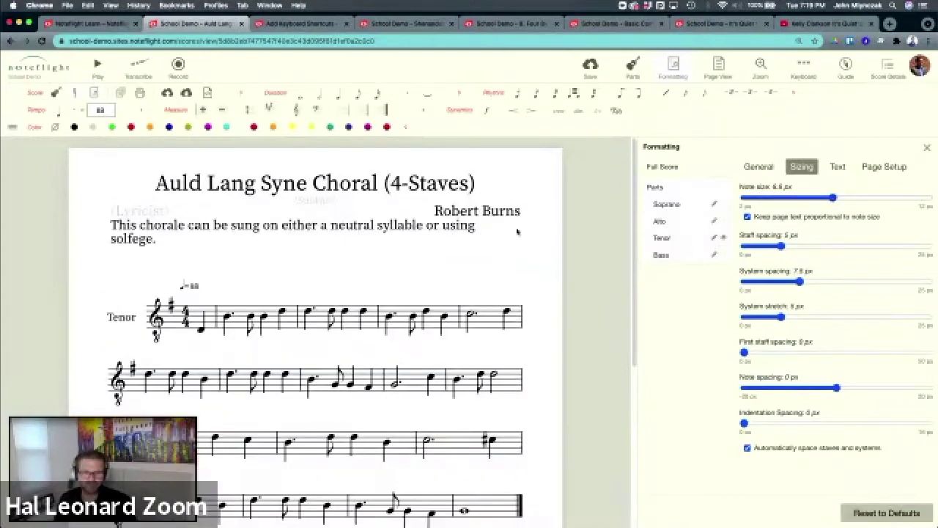
# - Shrink the Tenor prompt text to 13px, save, and switch to the Bass part layout
pyautogui.click(837, 167)
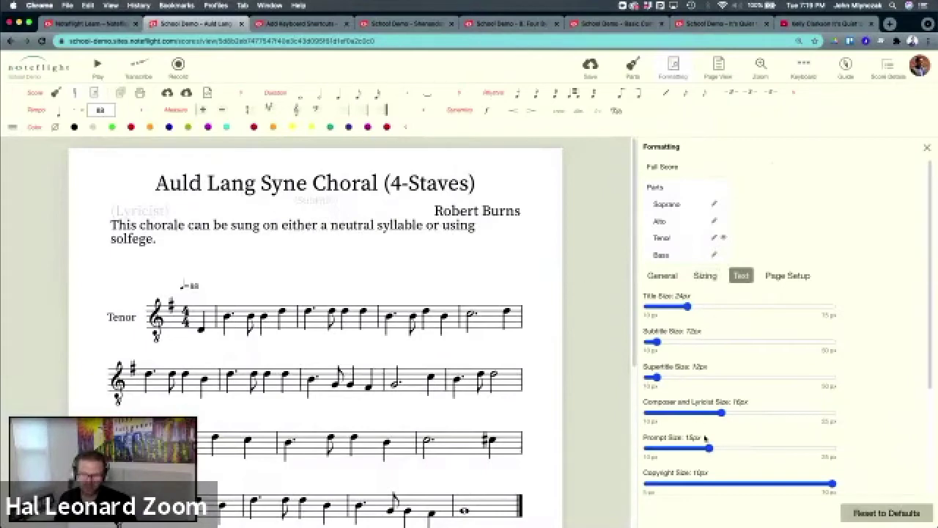
pyautogui.moveTo(707, 447); pyautogui.dragTo(672, 448)
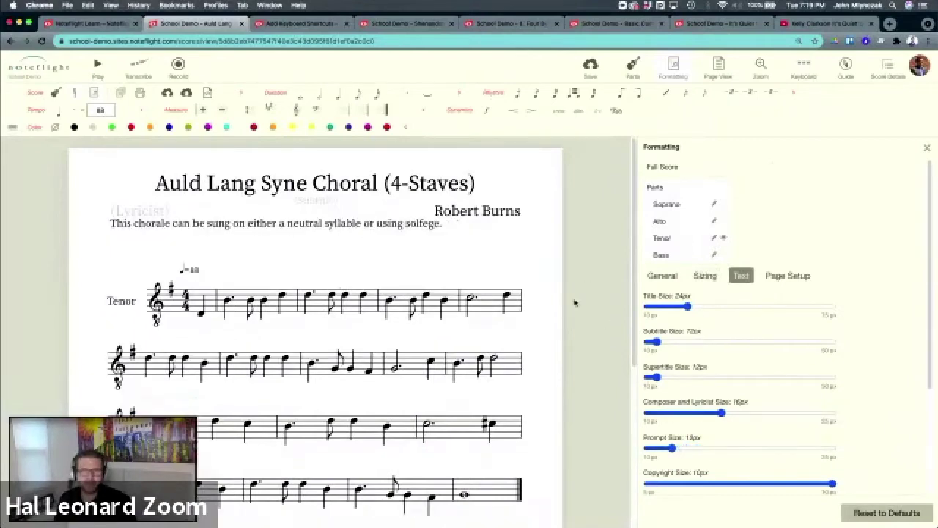
pyautogui.click(595, 76)
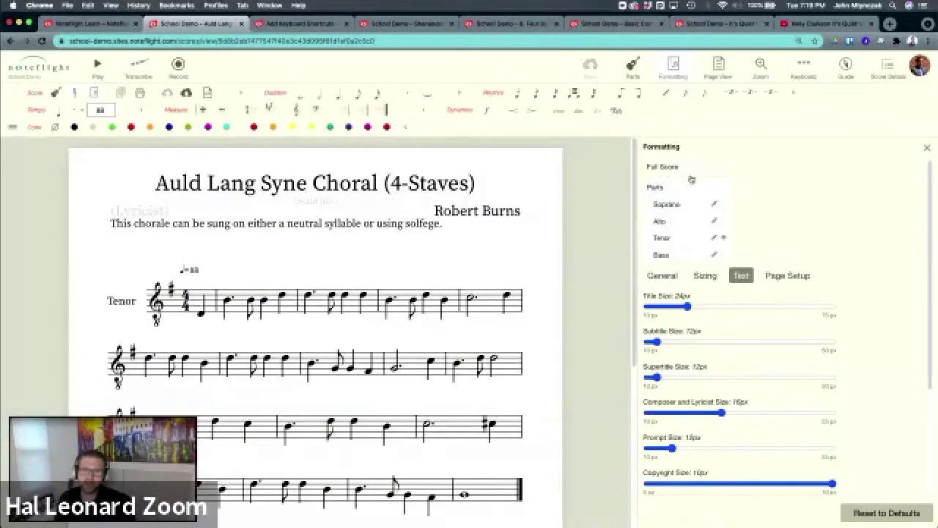
pyautogui.click(724, 220)
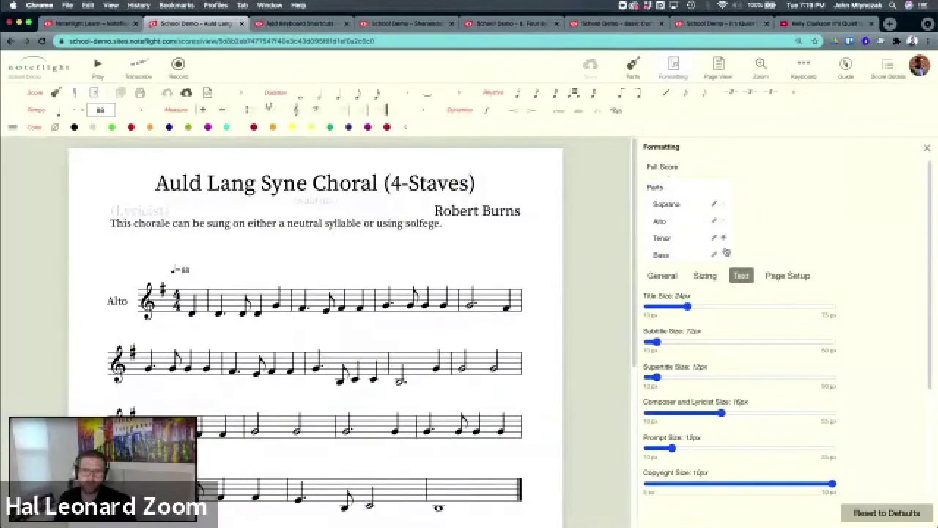
pyautogui.click(725, 253)
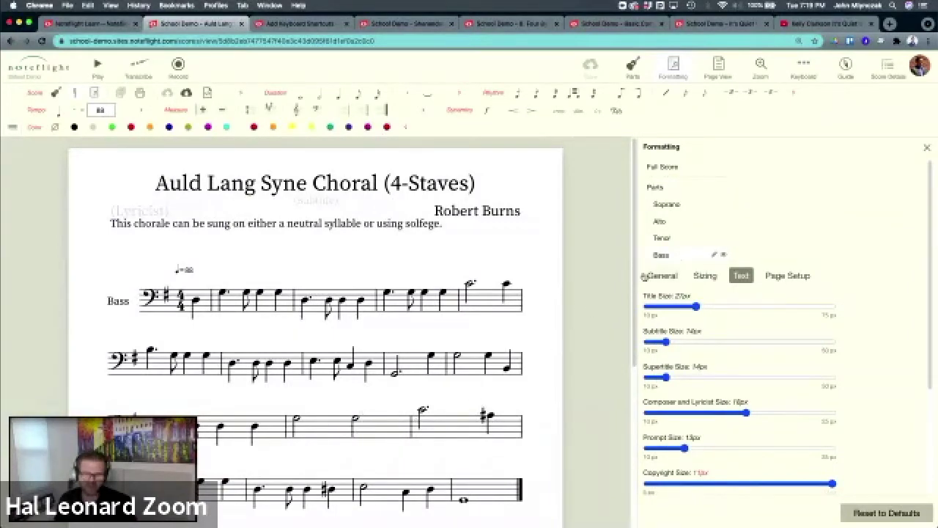
# - Break the Bass part's system after line 2's half-note measure and set notes to 8.4 px
pyautogui.scroll(-3, 621, 330)
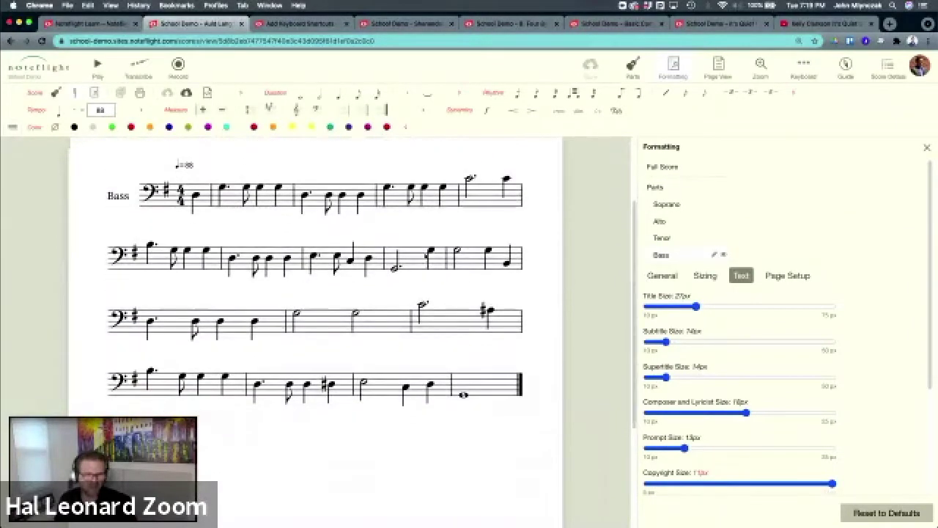
pyautogui.click(420, 260)
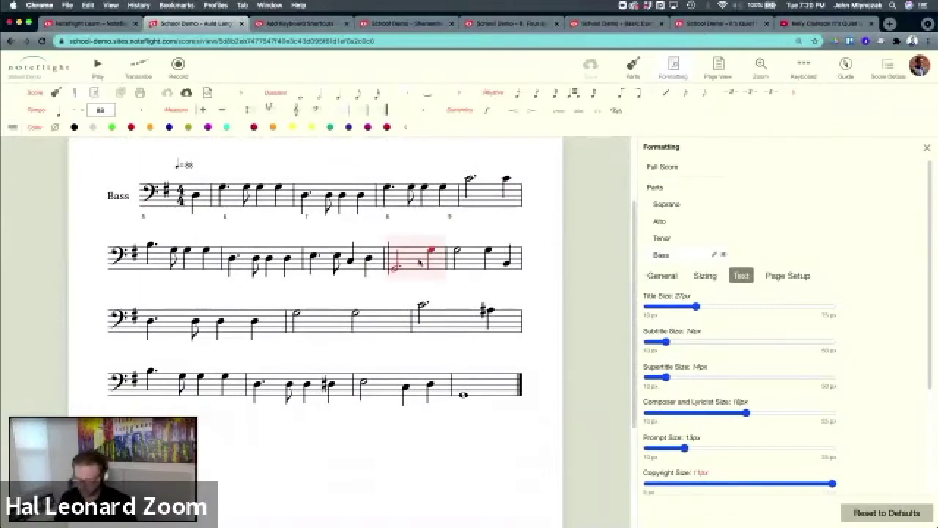
pyautogui.press('super+z')
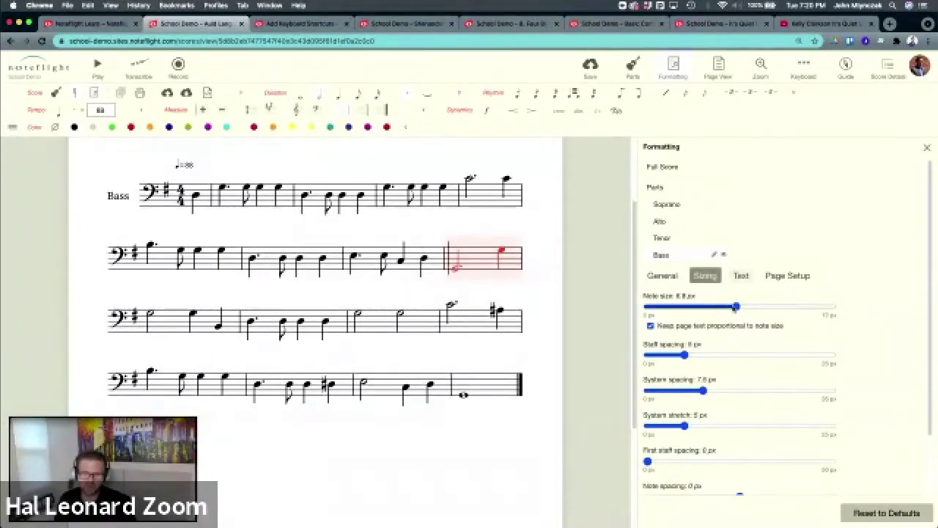
pyautogui.moveTo(736, 308); pyautogui.dragTo(766, 308)
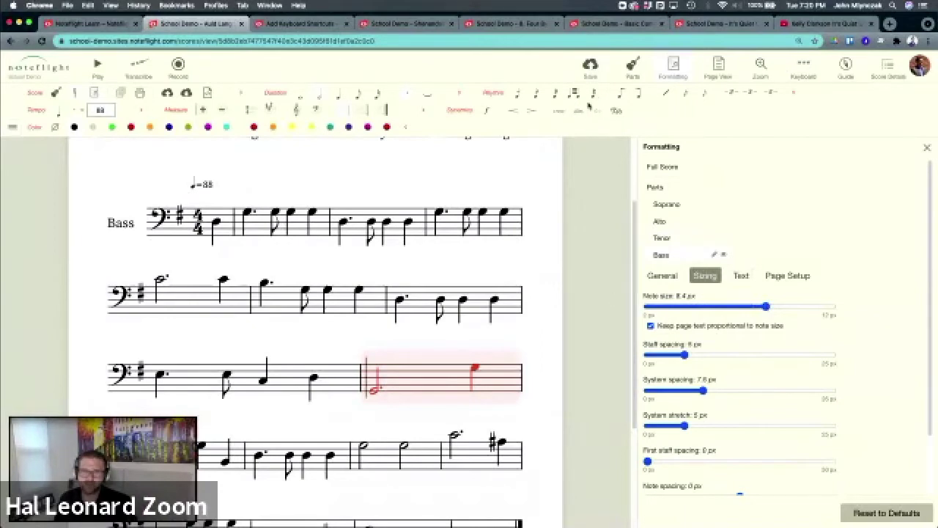
pyautogui.moveTo(635, 214); pyautogui.dragTo(650, 162)
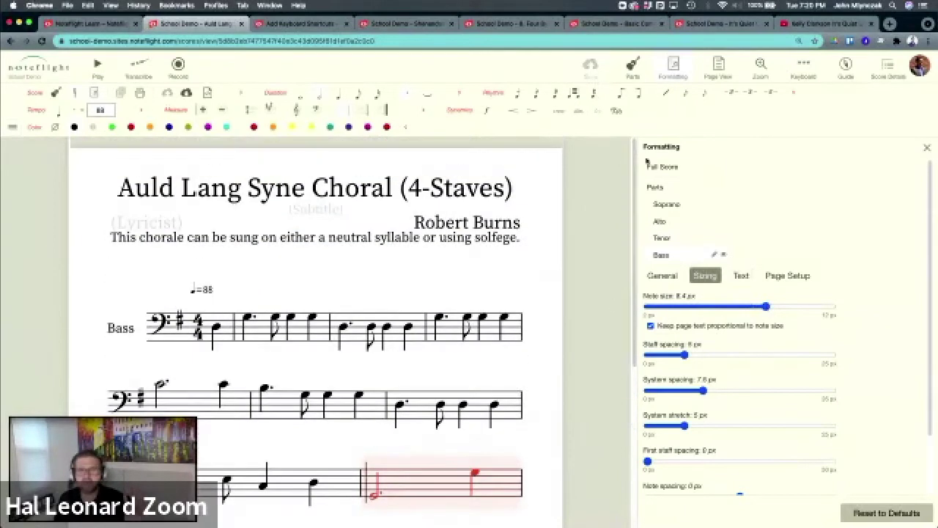
pyautogui.click(657, 167)
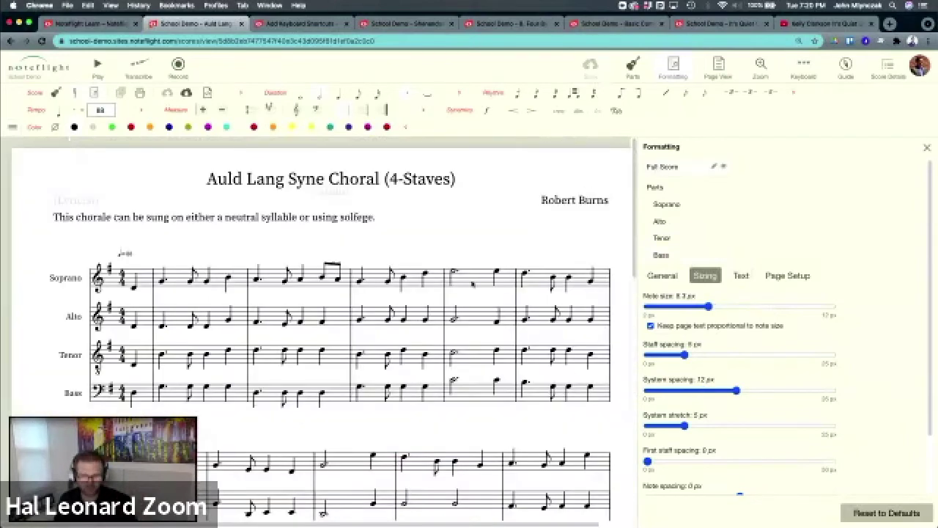
# - Cycle through Soprano, Alto, Tenor and Bass layouts, ending on Bass's General formatting options
pyautogui.click(663, 200)
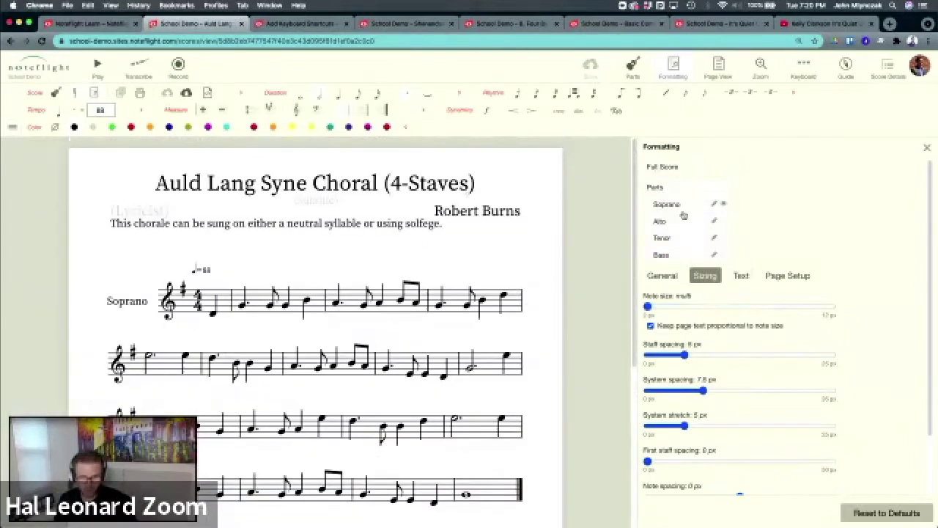
pyautogui.click(726, 222)
pyautogui.click(726, 238)
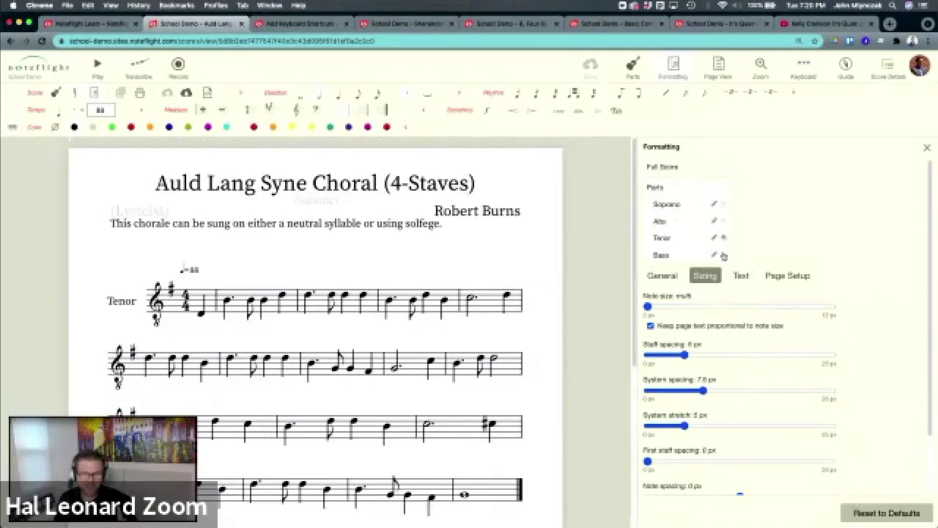
pyautogui.click(724, 255)
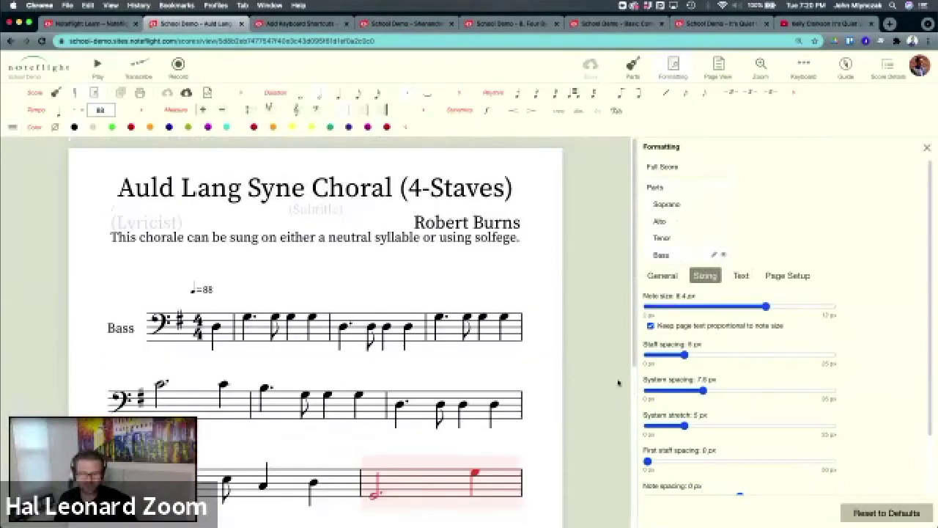
pyautogui.click(676, 277)
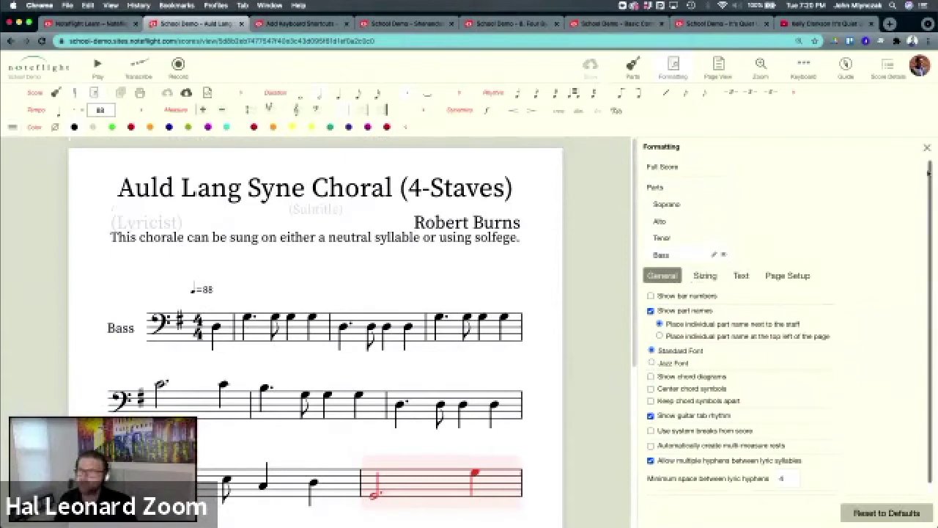
# - Turn bar numbers on, then off again so they stay hidden
pyautogui.scroll(-1, 657, 313)
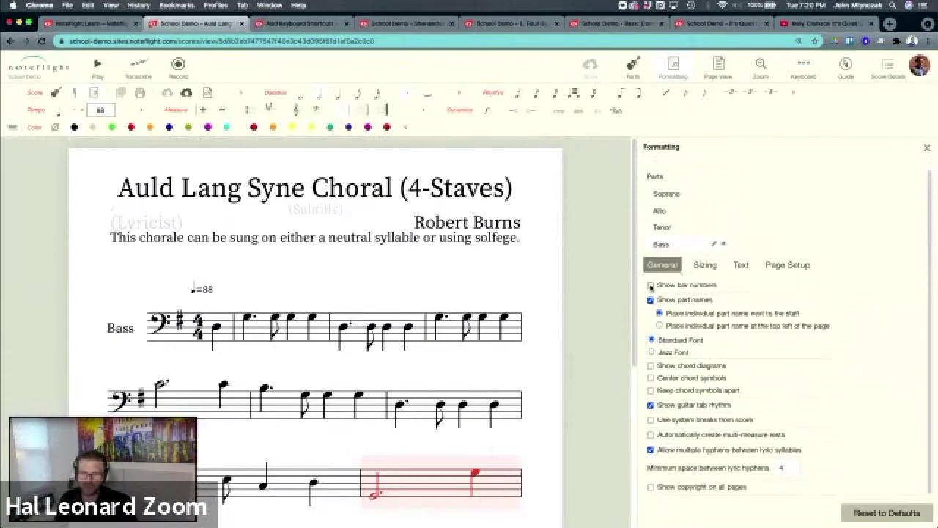
pyautogui.click(651, 285)
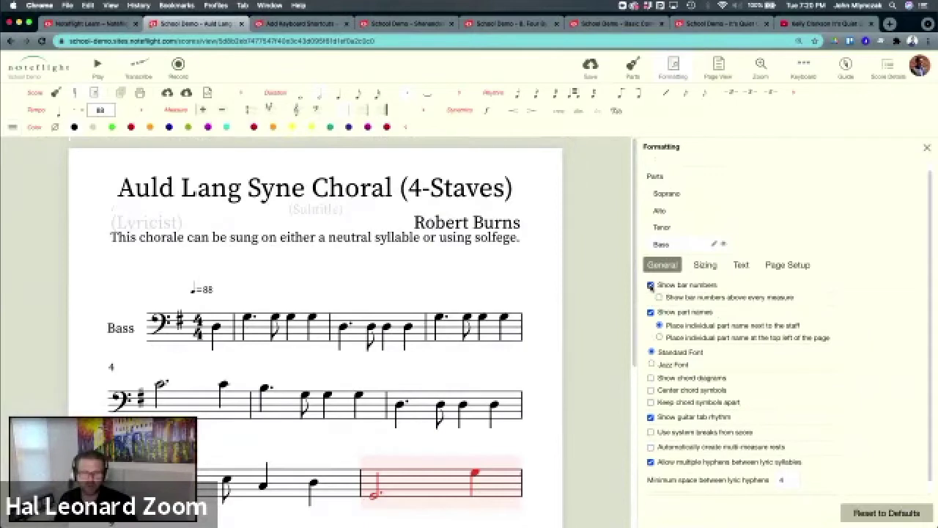
pyautogui.click(650, 285)
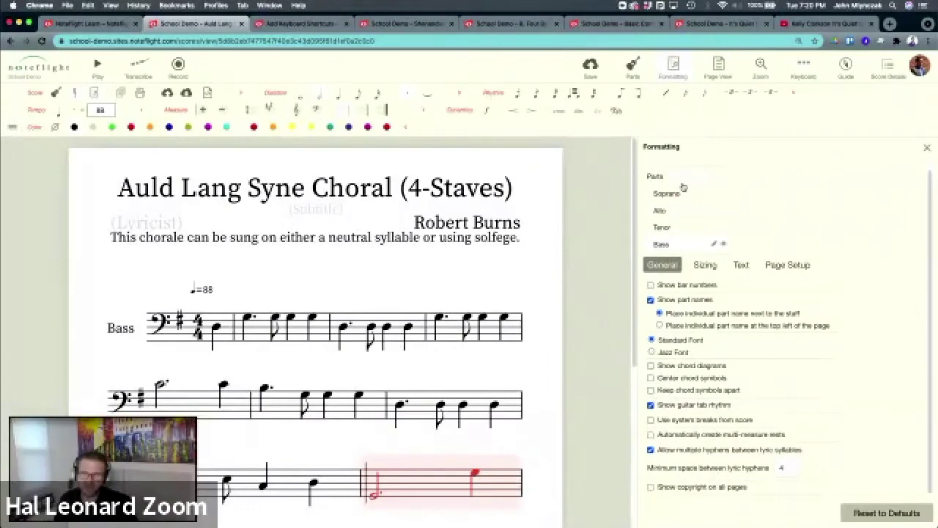
# - Review the Sizing, Text and Page Setup formatting settings
pyautogui.click(702, 262)
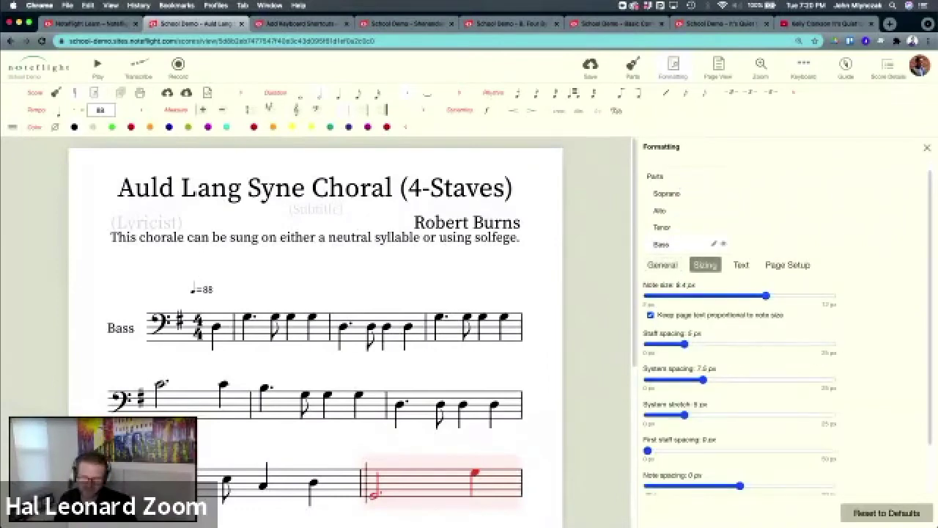
pyautogui.scroll(-2, 929, 227)
pyautogui.scroll(3, 928, 220)
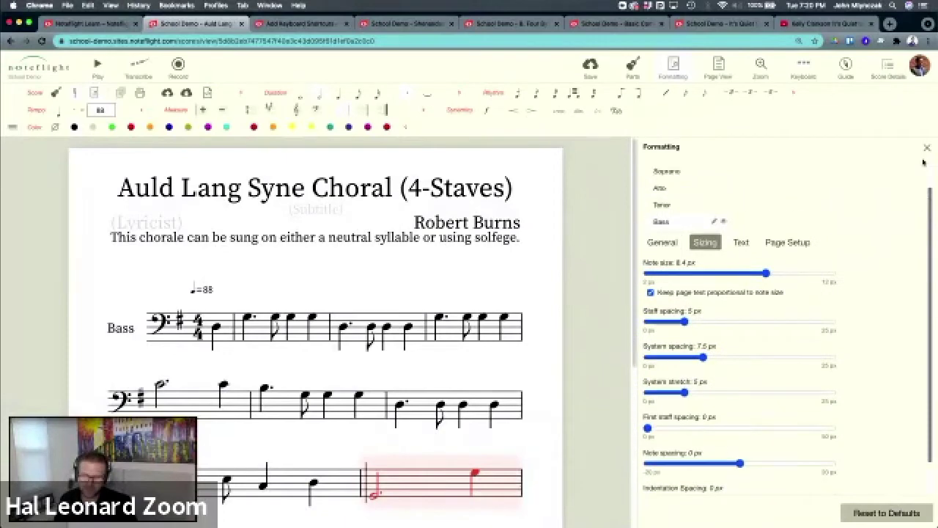
pyautogui.click(741, 275)
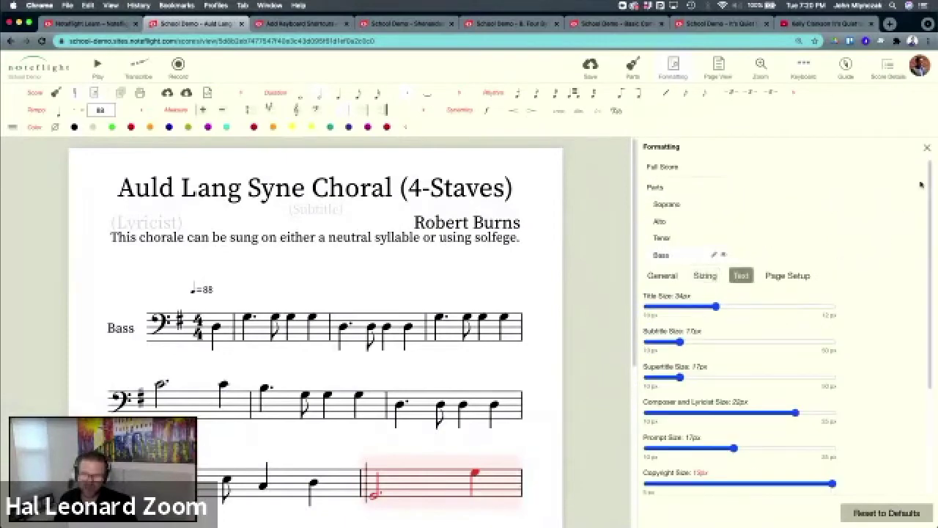
pyautogui.moveTo(924, 184); pyautogui.dragTo(923, 279)
pyautogui.scroll(5, 924, 294)
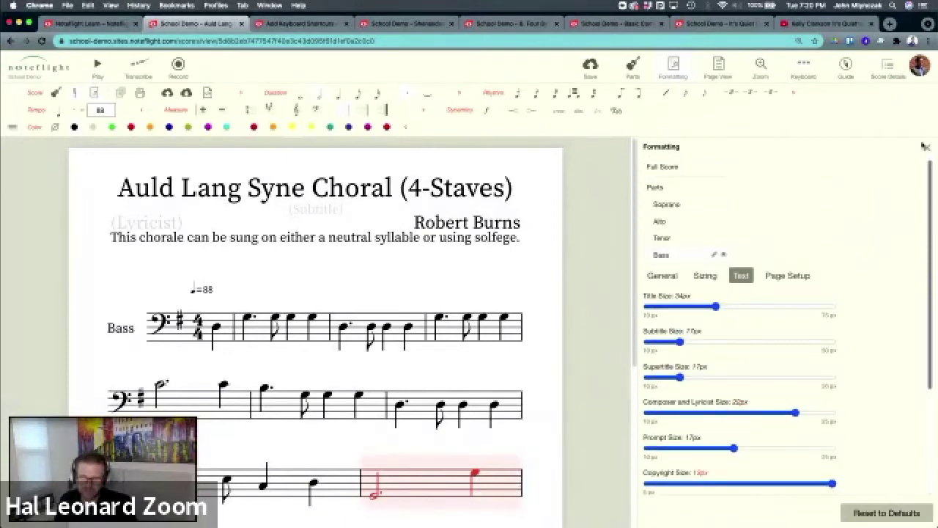
pyautogui.click(806, 272)
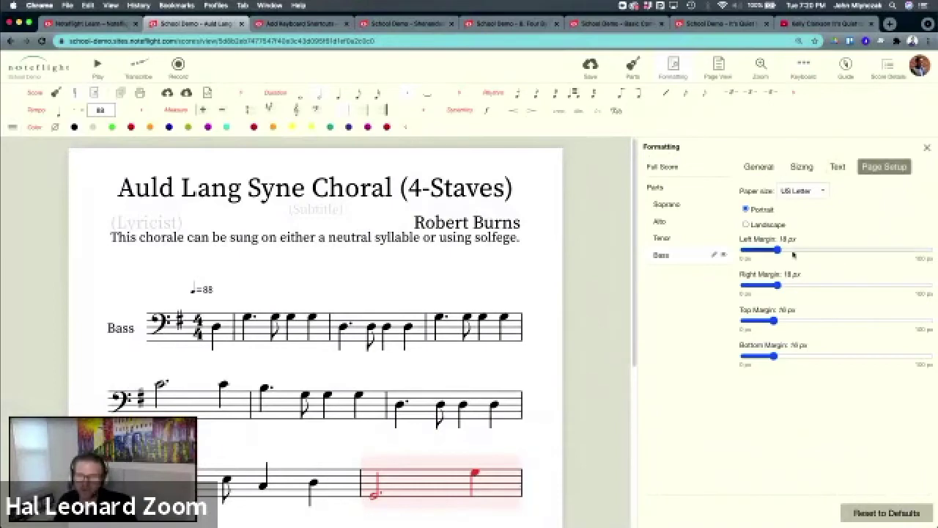
# - Select the full score's page setup, save the score and close the formatting settings
pyautogui.click(664, 167)
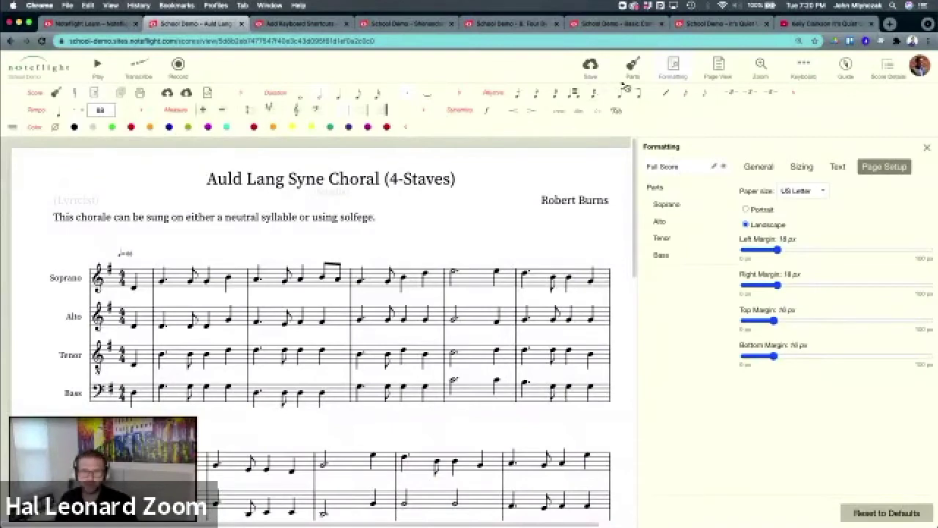
pyautogui.click(599, 75)
pyautogui.click(928, 150)
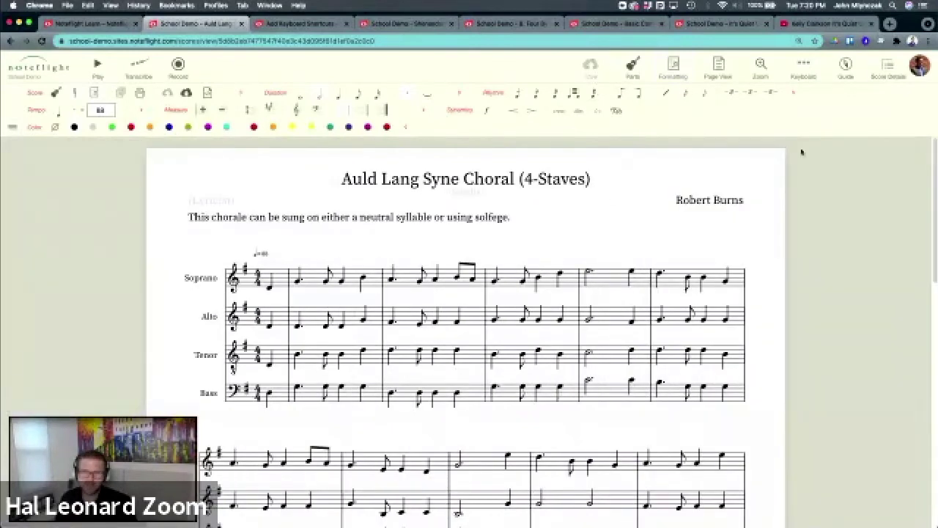
pyautogui.click(633, 72)
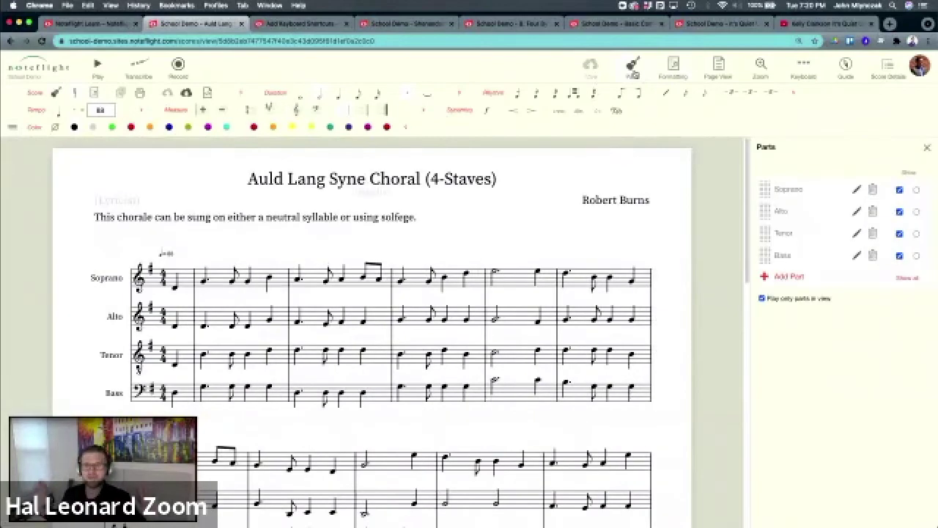
# - Solo each voice in turn: Soprano, Alto, Tenor, then Bass
pyautogui.click(917, 190)
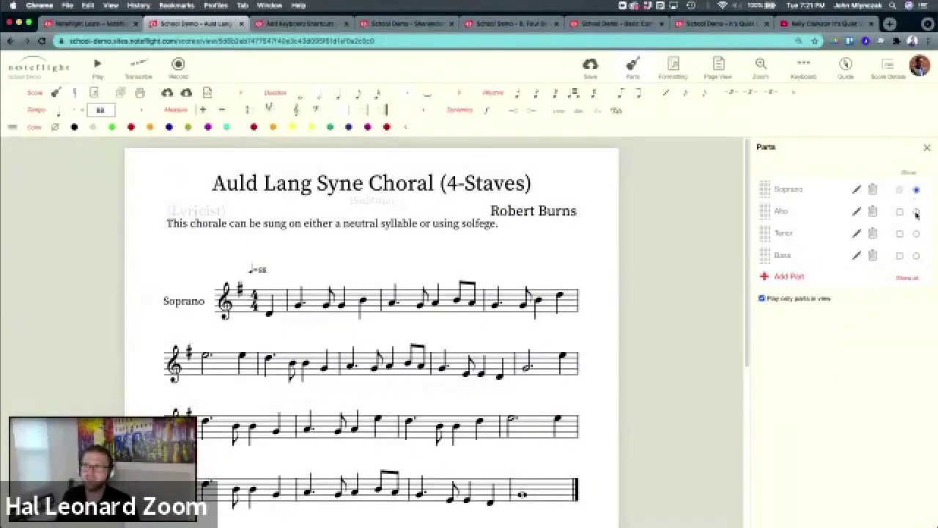
pyautogui.click(916, 212)
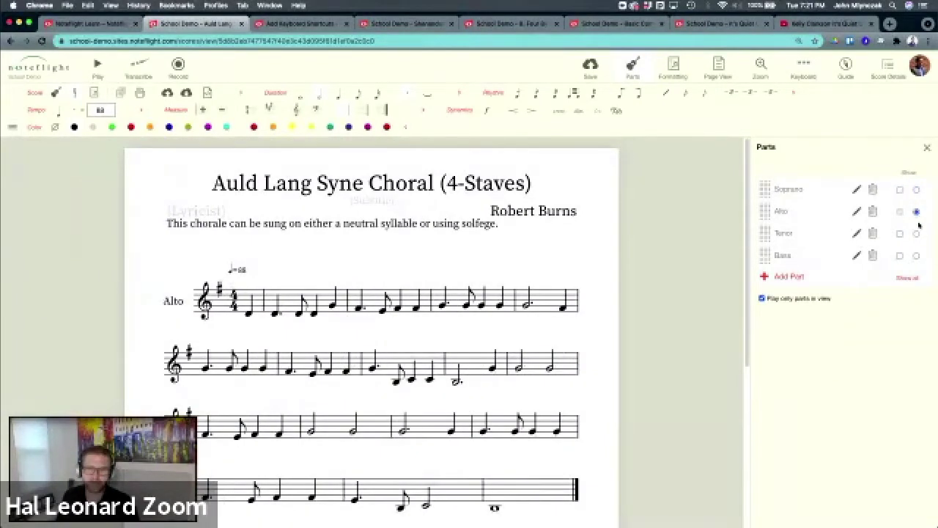
pyautogui.click(917, 234)
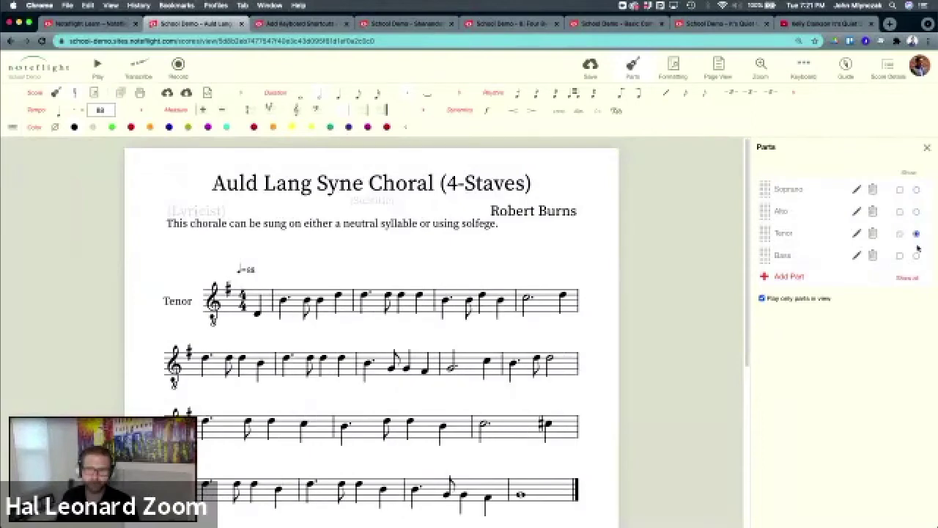
pyautogui.click(916, 256)
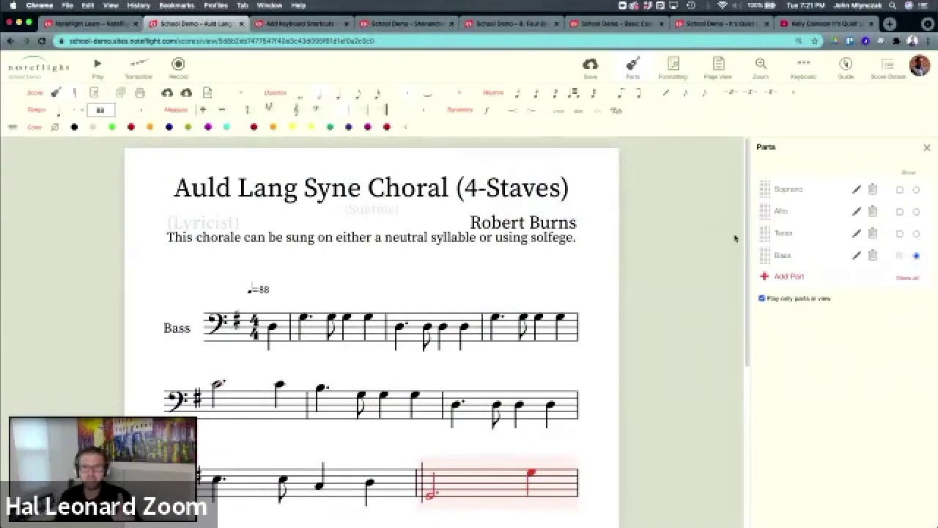
pyautogui.click(668, 70)
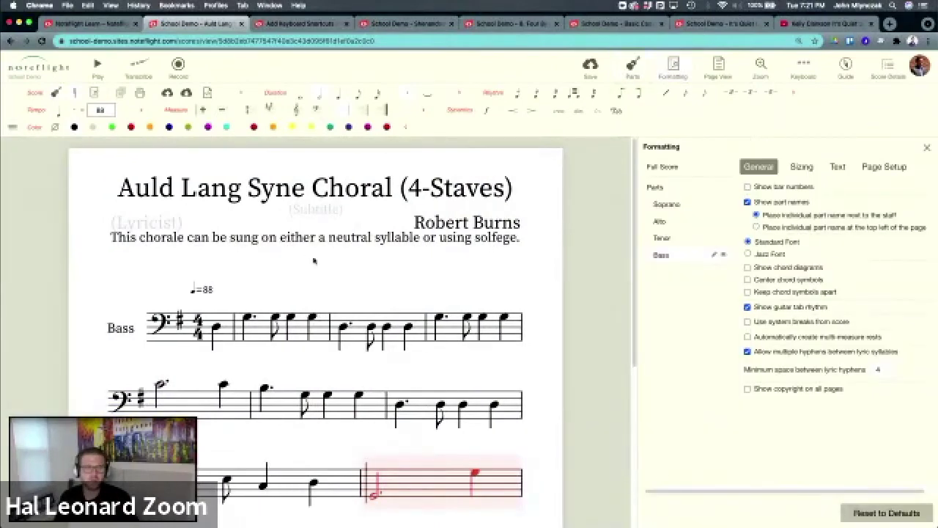
# - Show the Soprano part alone, then reopen formatting with the Alto part's layout selected
pyautogui.click(667, 205)
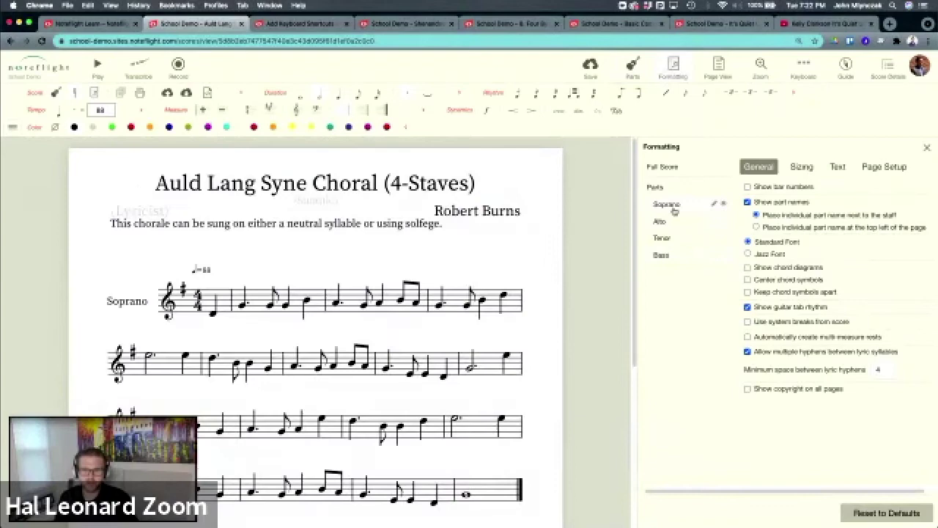
pyautogui.click(633, 71)
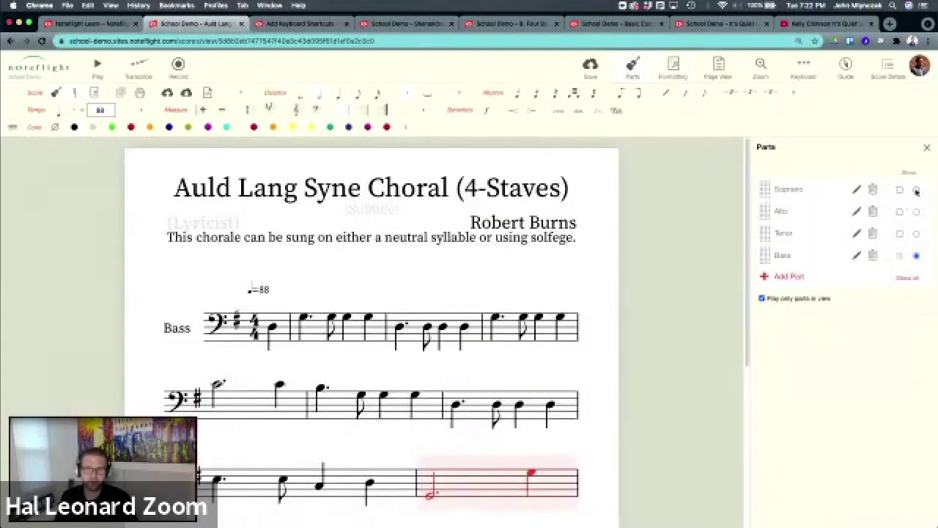
pyautogui.click(917, 190)
pyautogui.click(673, 68)
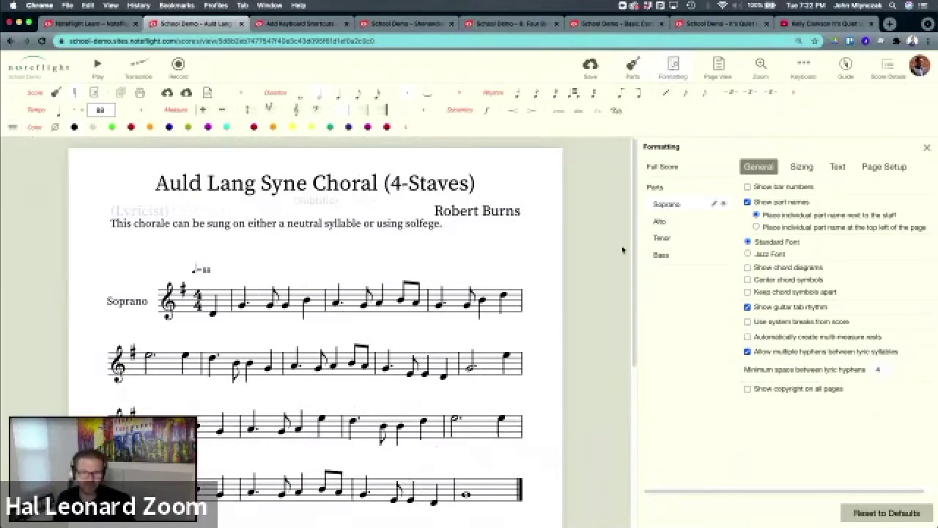
pyautogui.click(680, 222)
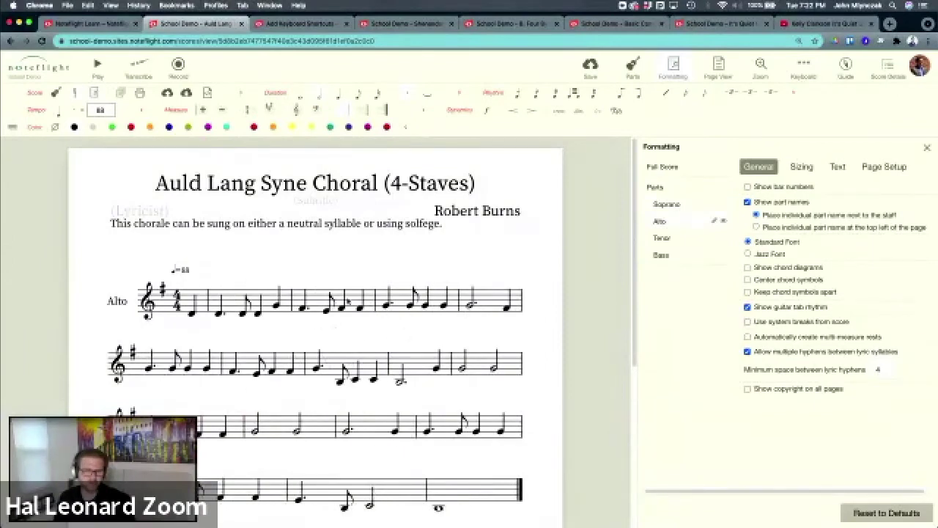
# - Add system breaks through the Alto part so each line holds two measures
pyautogui.click(349, 301)
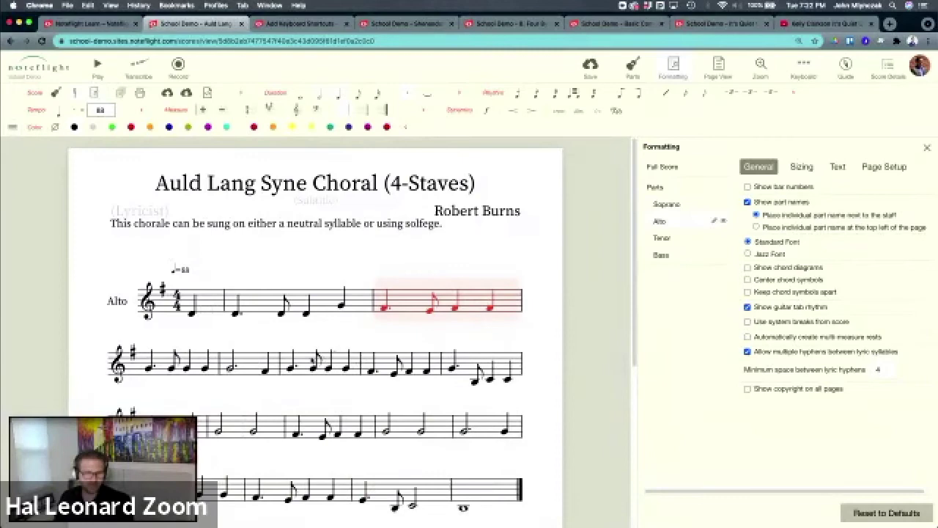
pyautogui.click(264, 362)
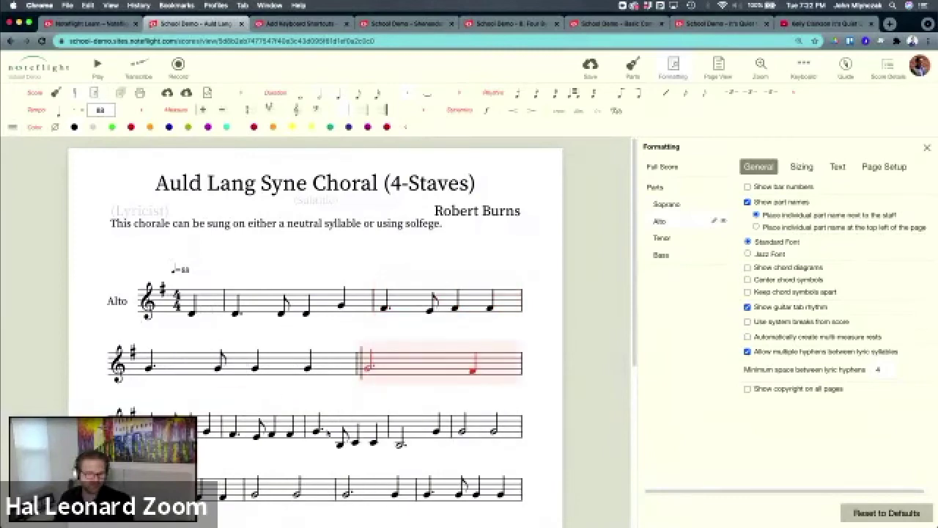
pyautogui.click(264, 425)
pyautogui.click(426, 427)
pyautogui.click(271, 493)
pyautogui.click(284, 491)
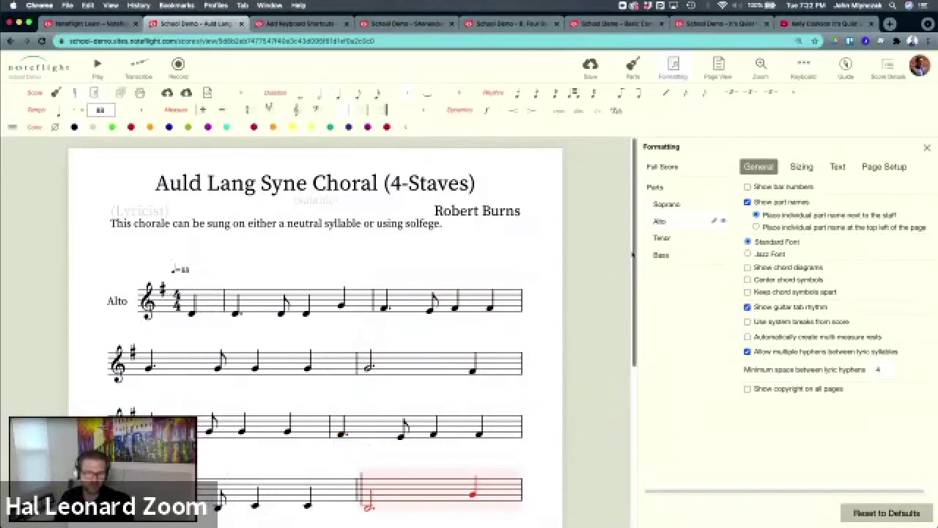
pyautogui.scroll(-5, 631, 255)
pyautogui.click(270, 335)
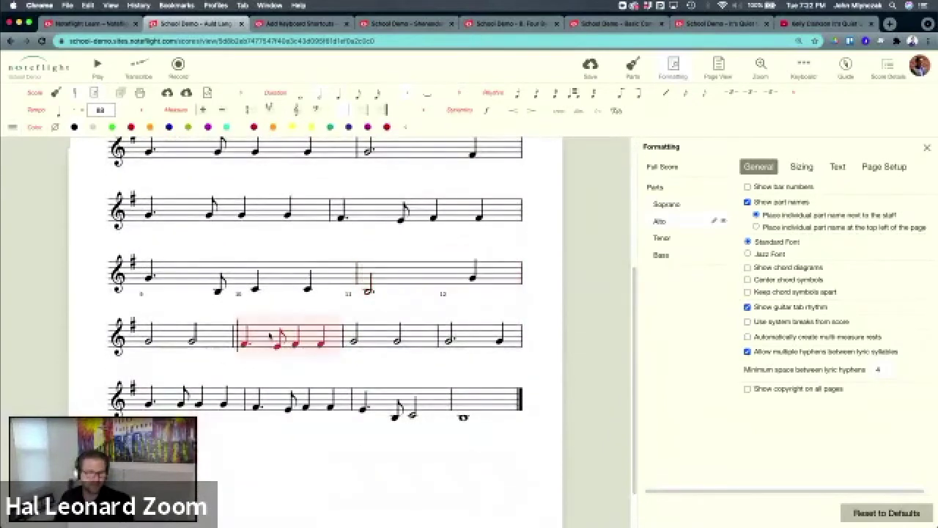
pyautogui.click(331, 410)
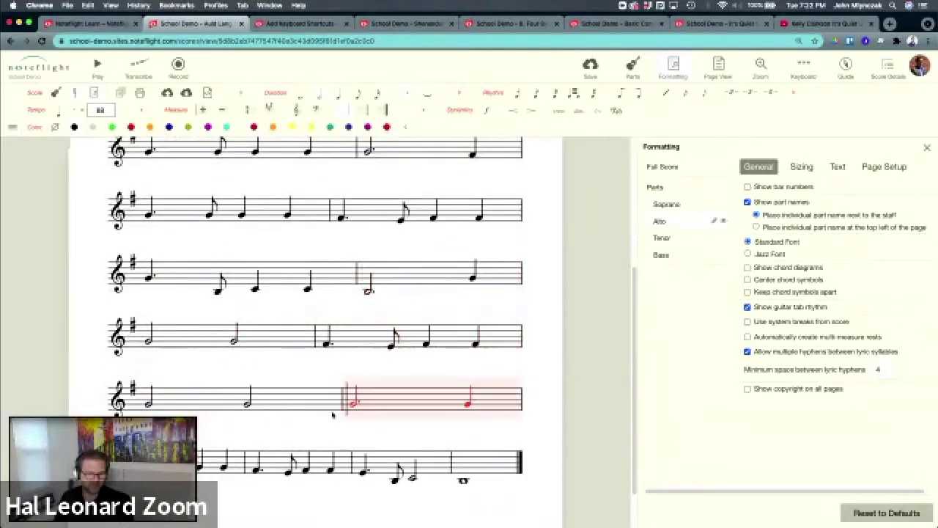
pyautogui.click(317, 461)
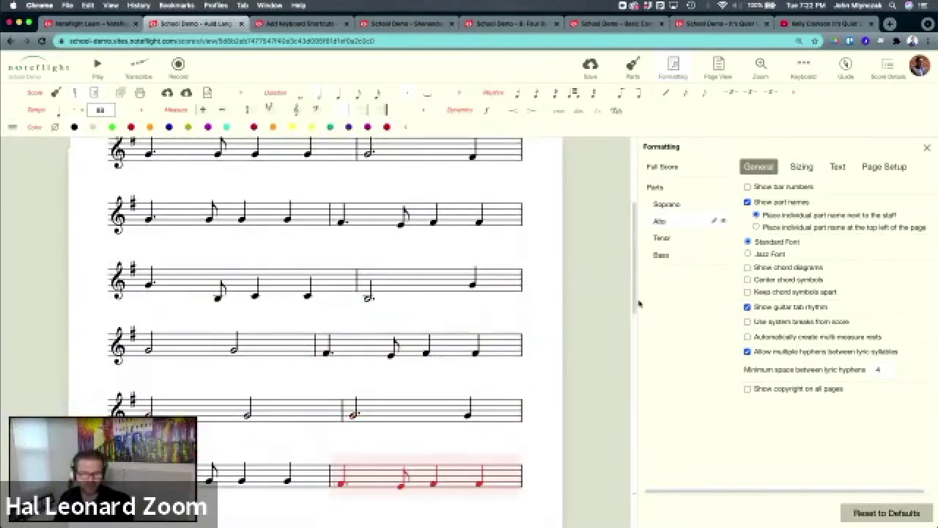
pyautogui.moveTo(638, 302); pyautogui.dragTo(606, 157)
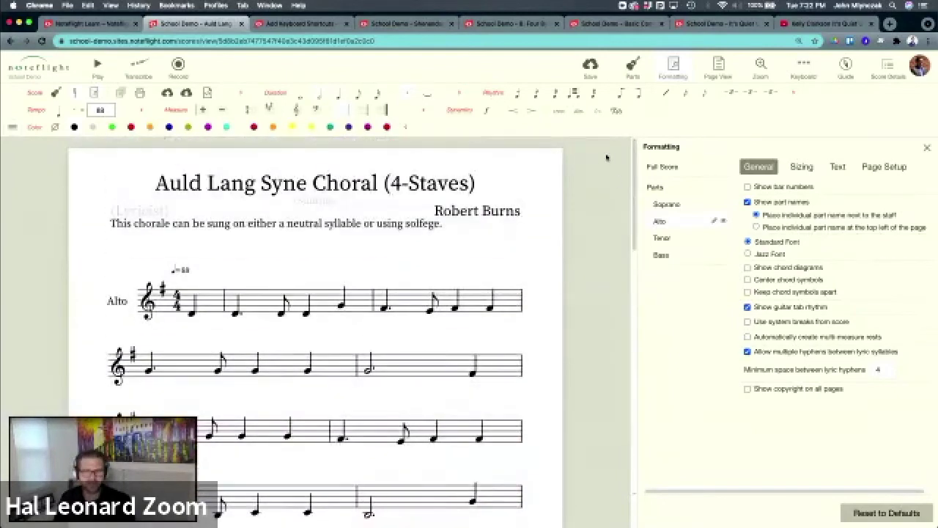
# - Save the score, compare the Soprano and Tenor layouts, then return to Alto
pyautogui.click(590, 68)
pyautogui.click(667, 205)
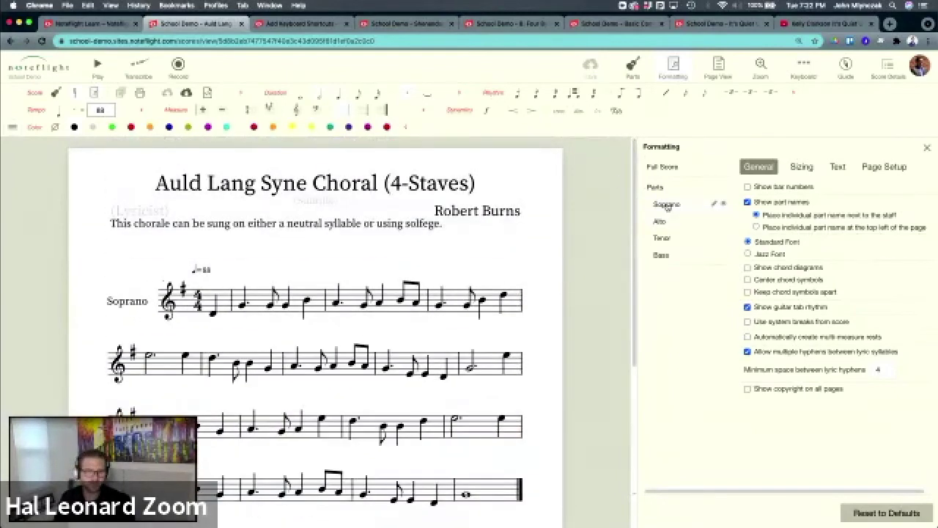
pyautogui.click(663, 238)
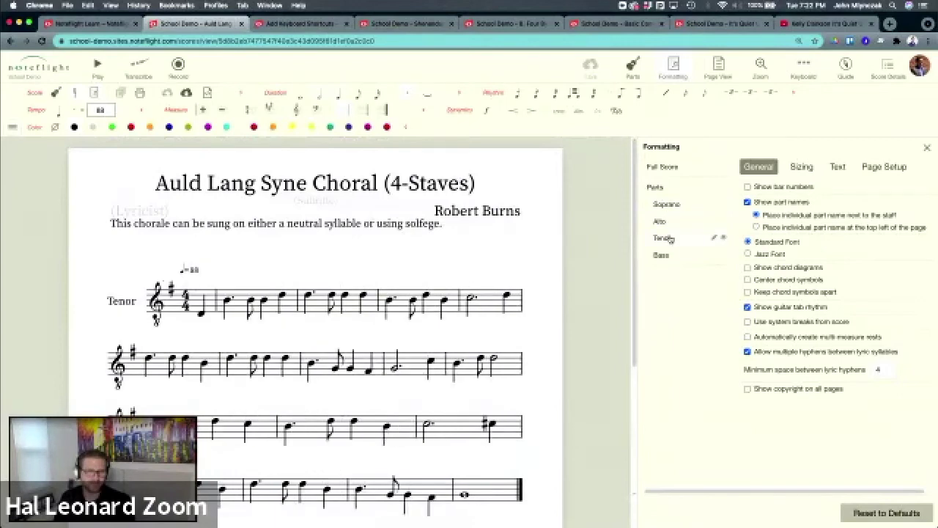
pyautogui.click(666, 223)
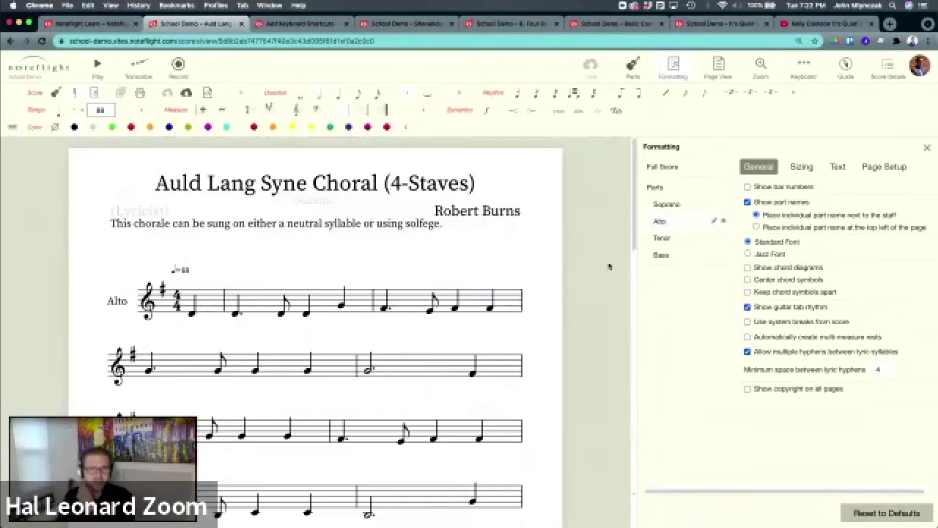
# - Leave formatting and preview all four parts, then Alto alone, then Soprano alone
pyautogui.click(926, 148)
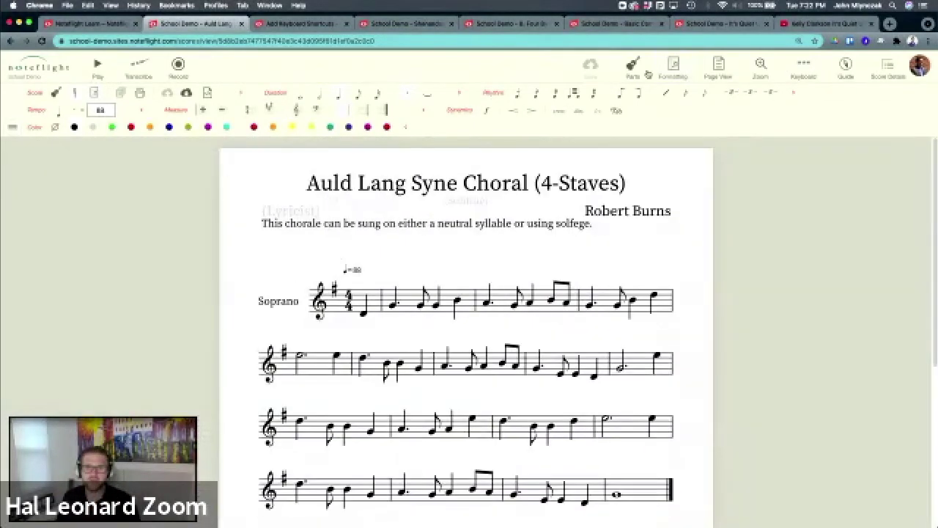
pyautogui.click(633, 70)
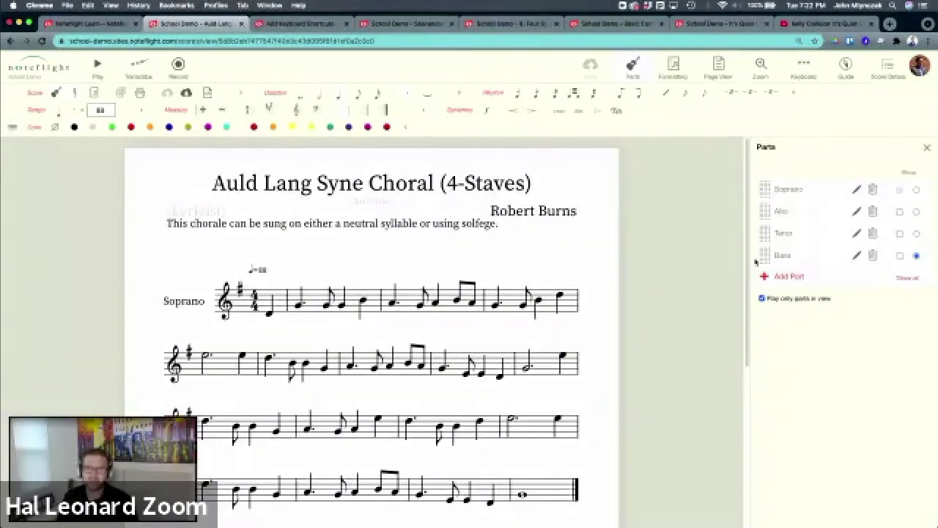
pyautogui.click(907, 279)
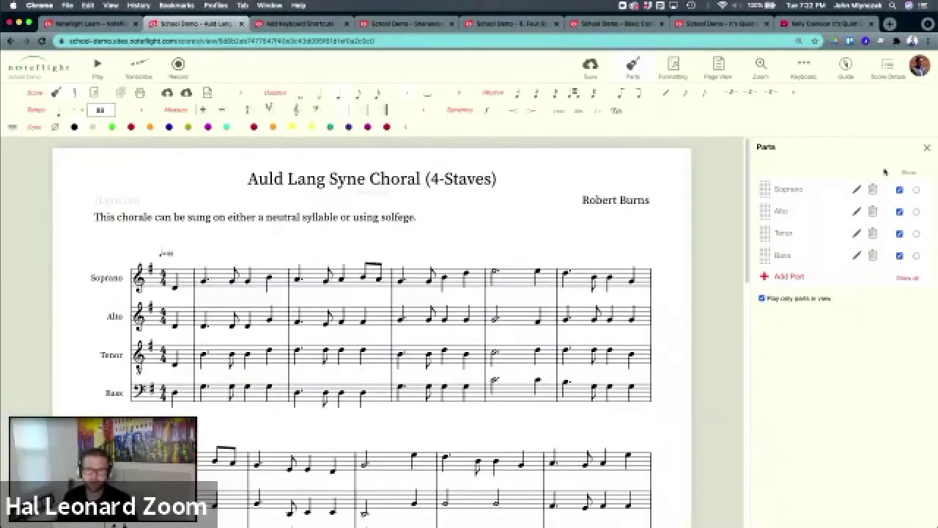
pyautogui.click(915, 212)
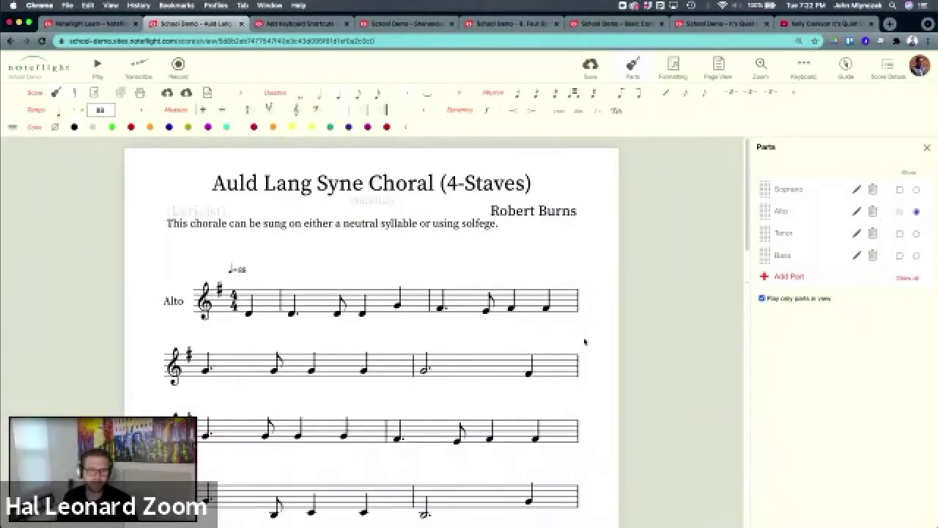
pyautogui.click(916, 190)
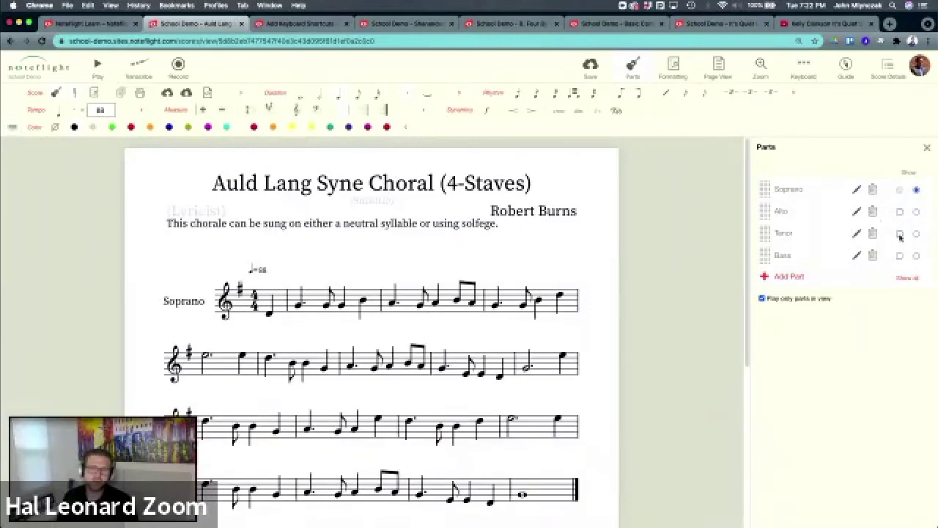
# - Add Tenor and Alto beside Soprano and toggle Bass to try part combinations
pyautogui.click(899, 234)
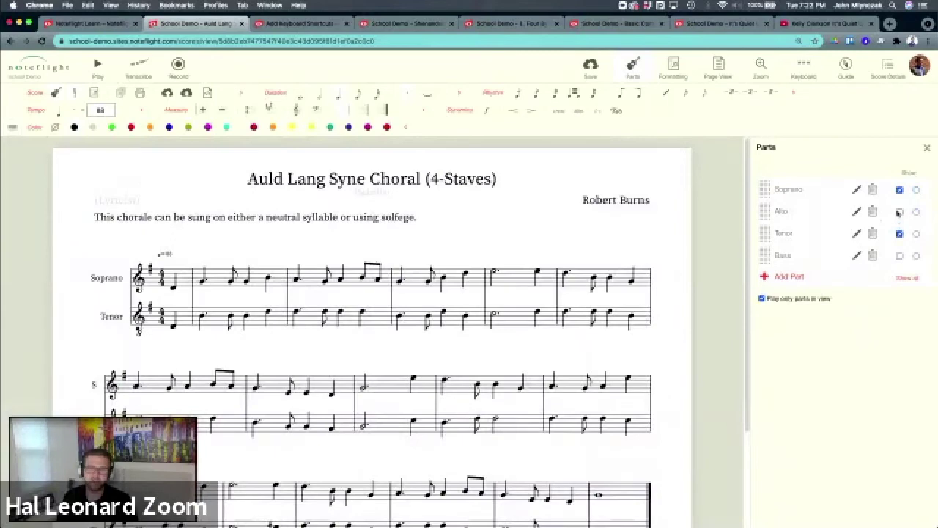
pyautogui.click(900, 212)
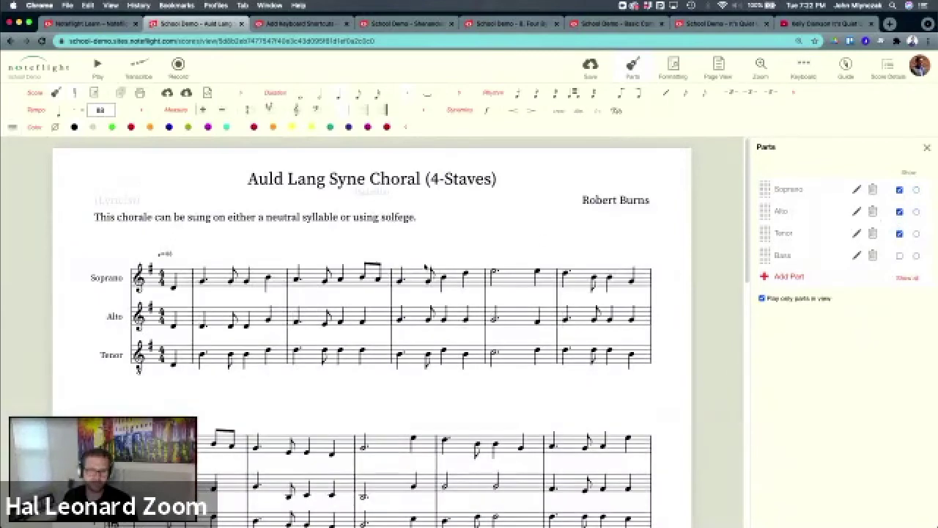
pyautogui.click(900, 256)
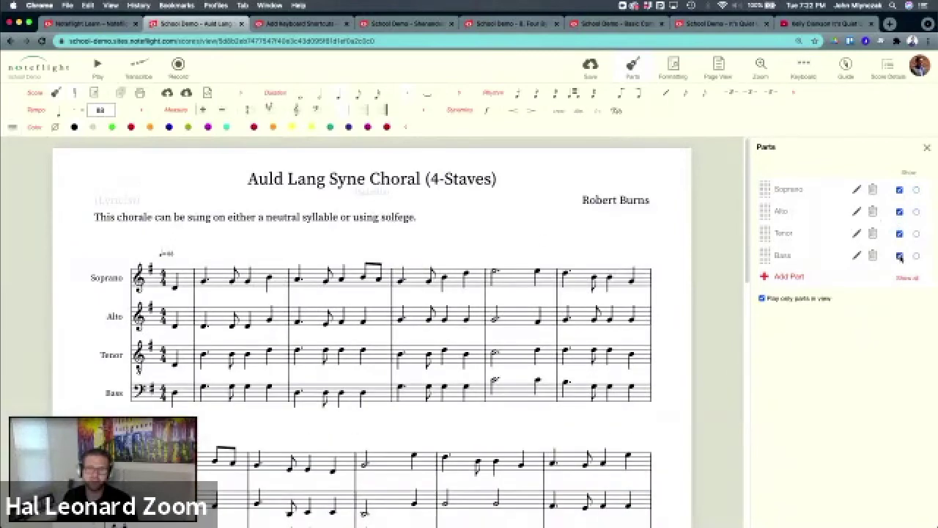
pyautogui.click(900, 256)
pyautogui.click(900, 255)
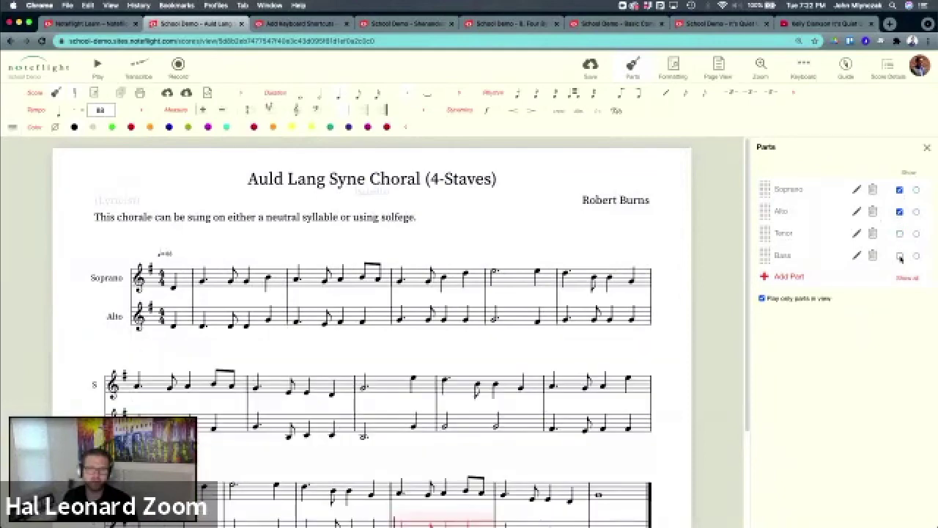
pyautogui.click(899, 212)
# - Solo Alto once more, then show all four parts and close the parts list
pyautogui.click(916, 212)
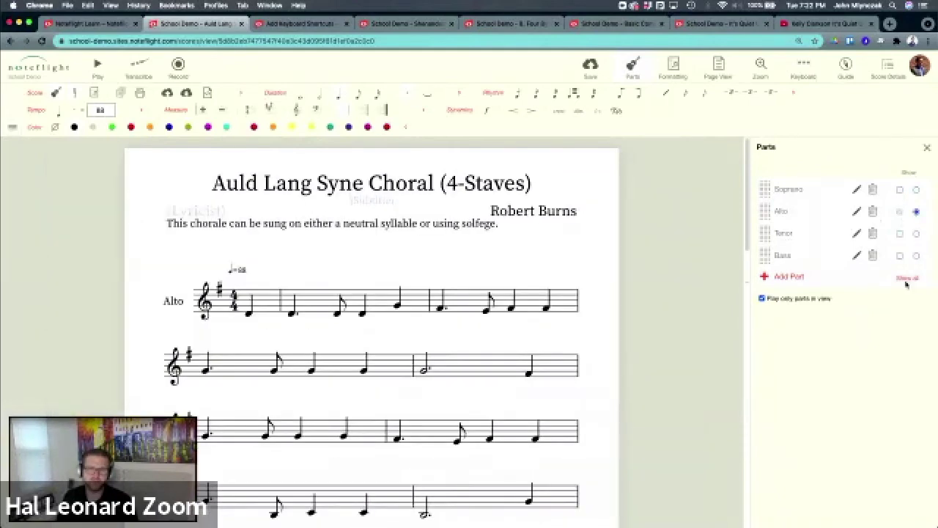
pyautogui.click(907, 280)
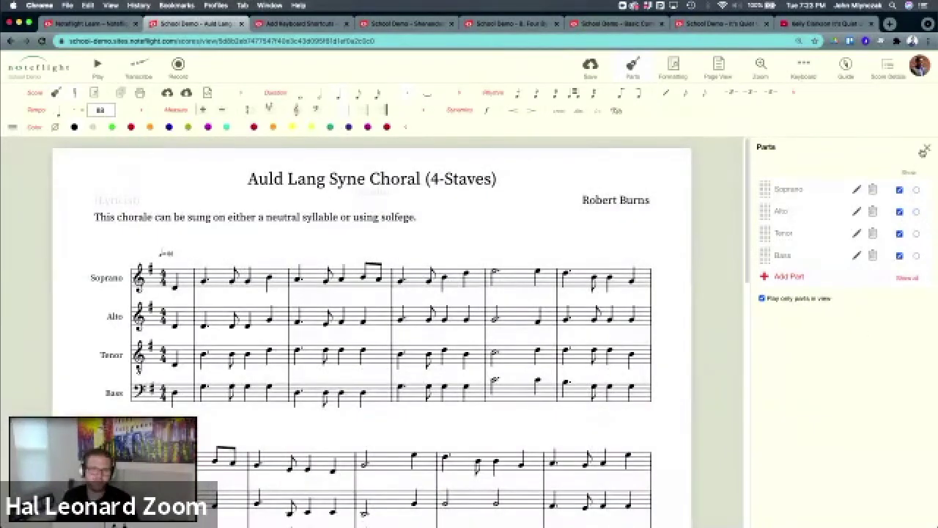
pyautogui.click(926, 148)
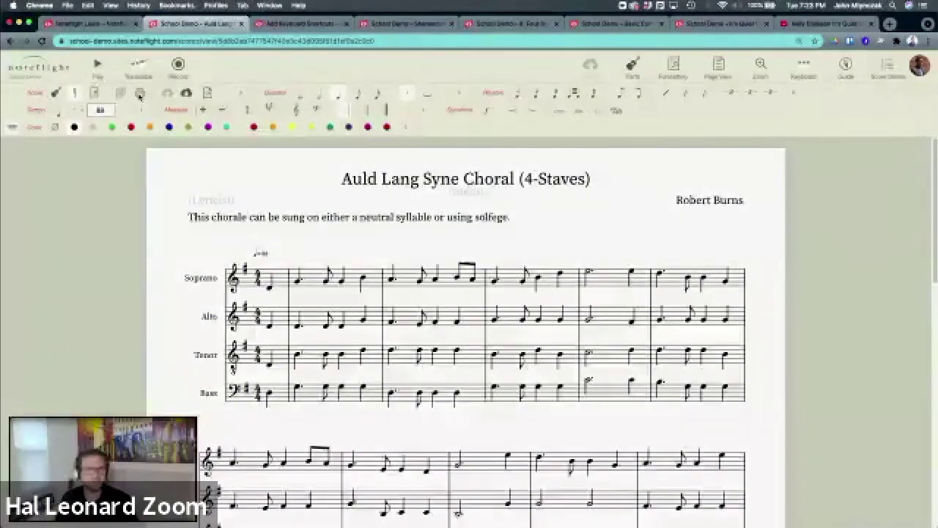
pyautogui.click(140, 93)
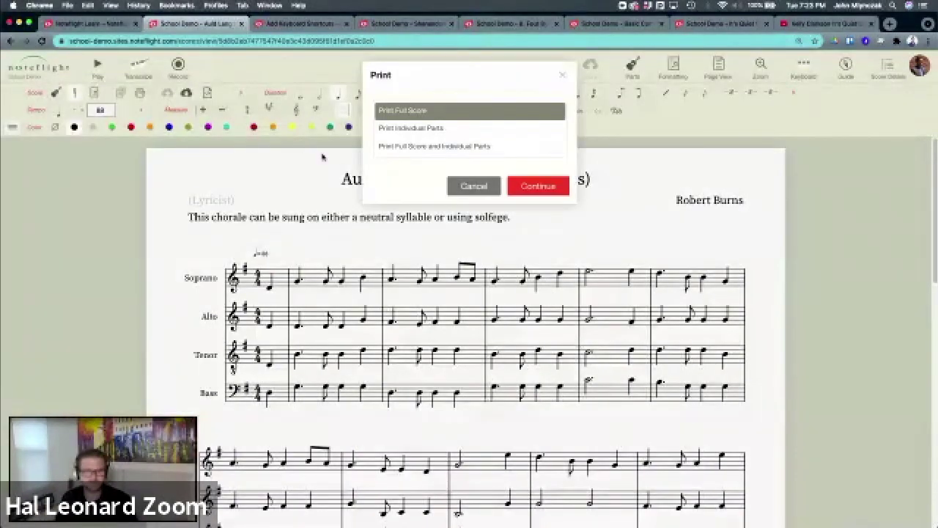
pyautogui.click(459, 130)
pyautogui.click(450, 149)
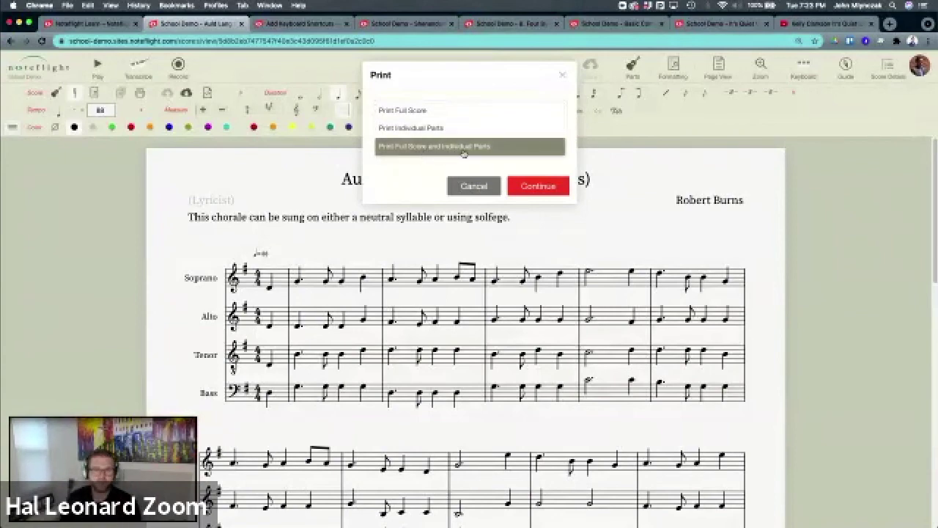
pyautogui.click(562, 76)
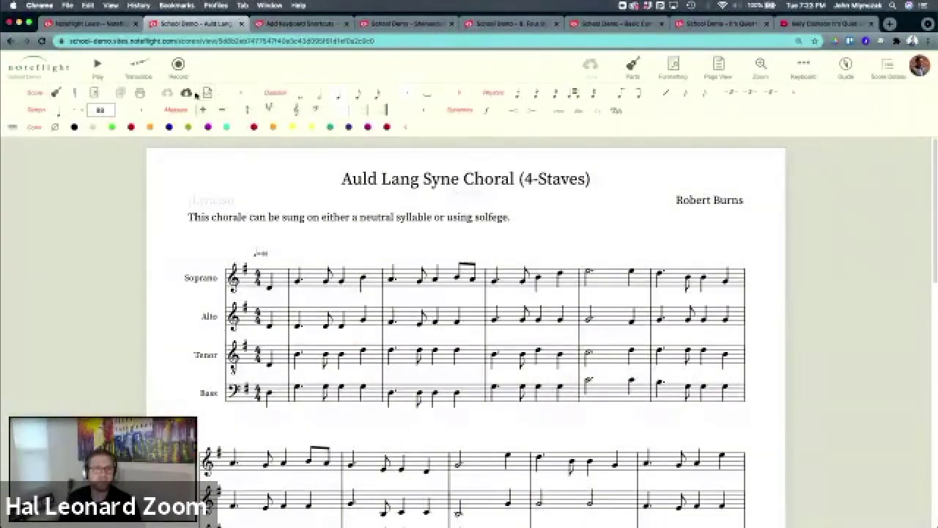
pyautogui.click(186, 94)
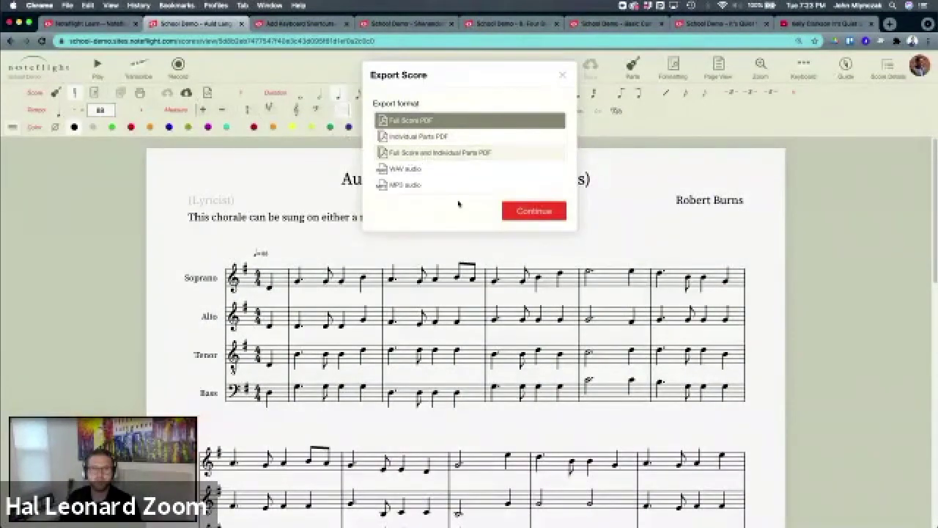
pyautogui.click(563, 75)
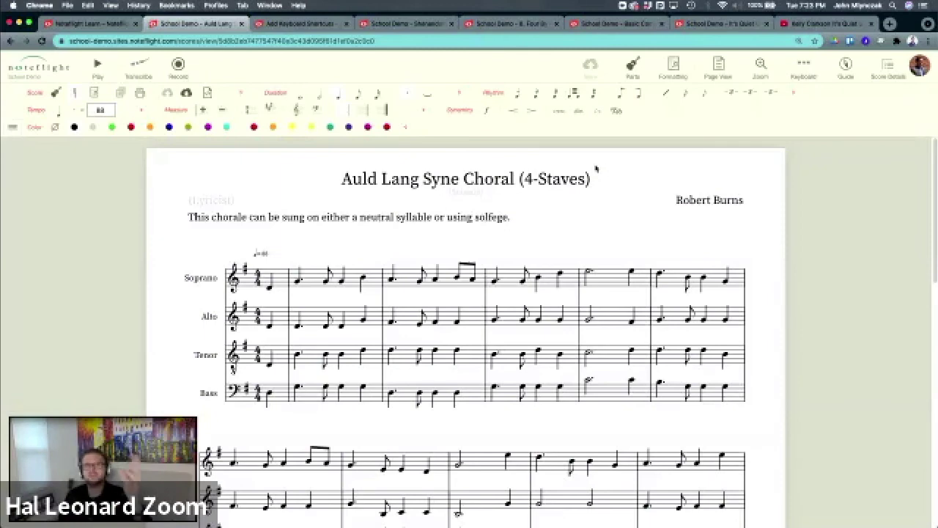